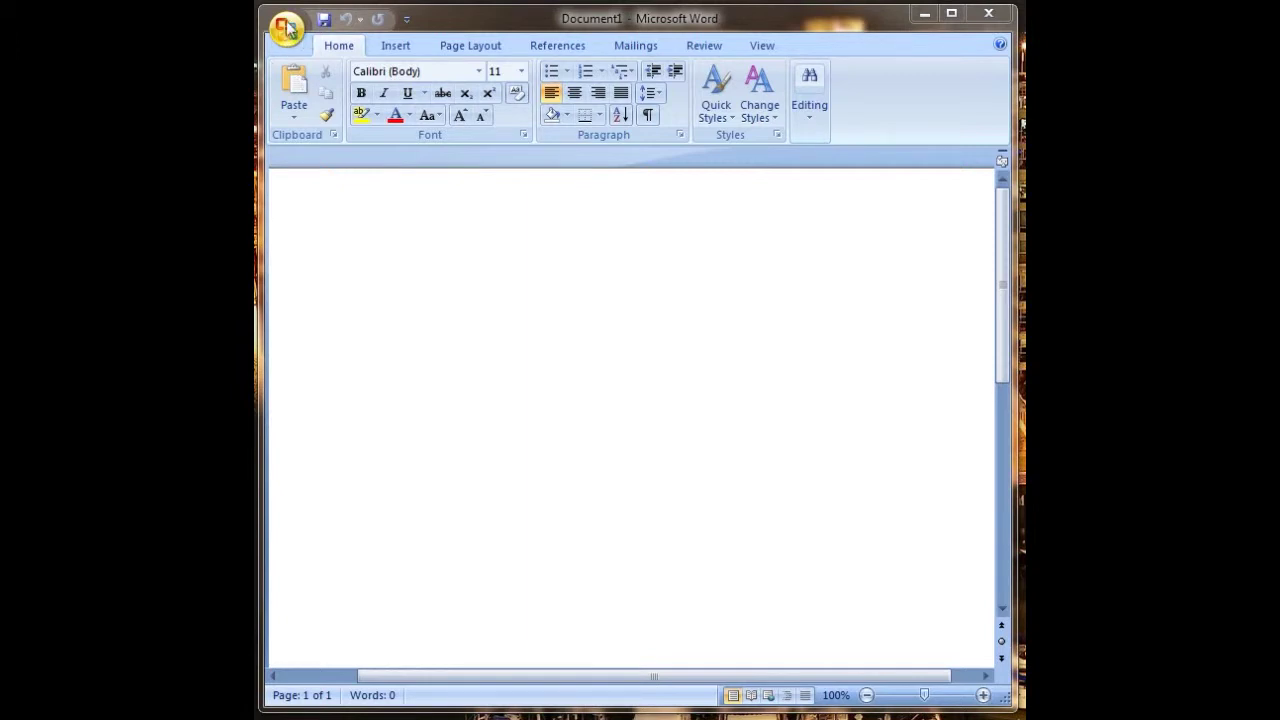
Step: Look through the file commands and recent documents, and the Insert, Page Layout, References, Mailings, Review and View commands
{"action": "left_click", "coordinate": [287, 27]}
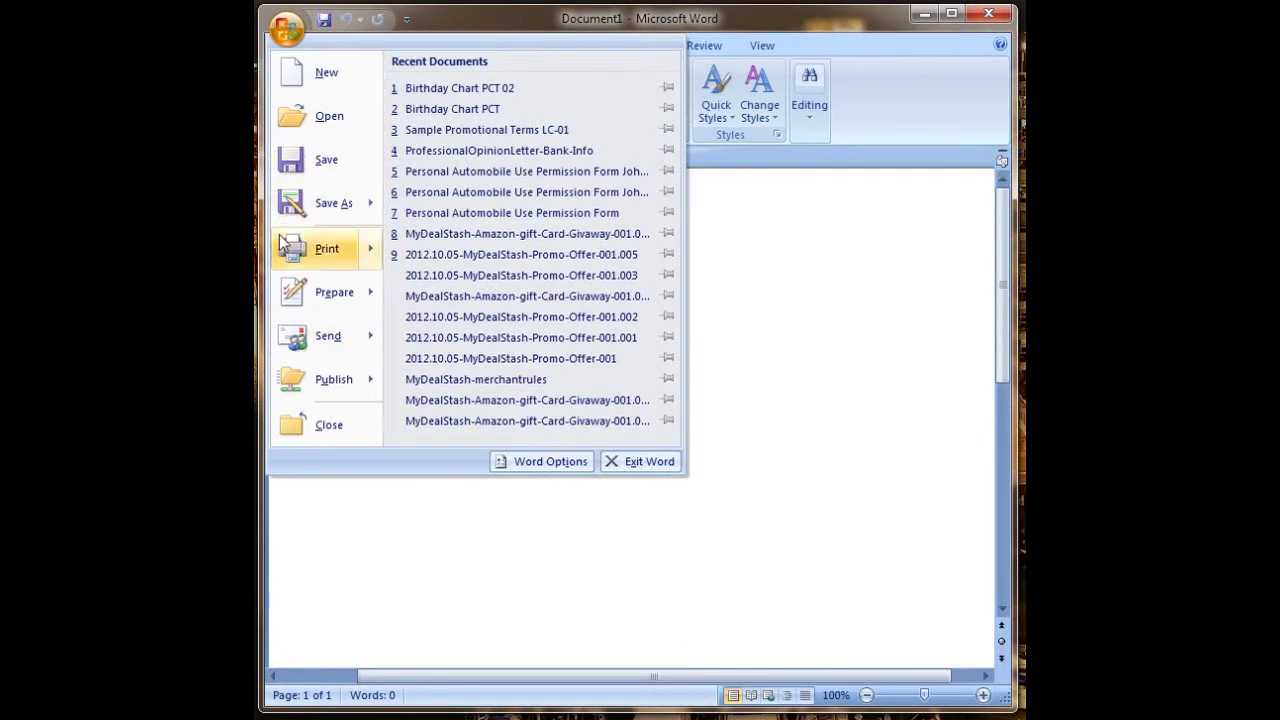
{"action": "left_click", "coordinate": [287, 28]}
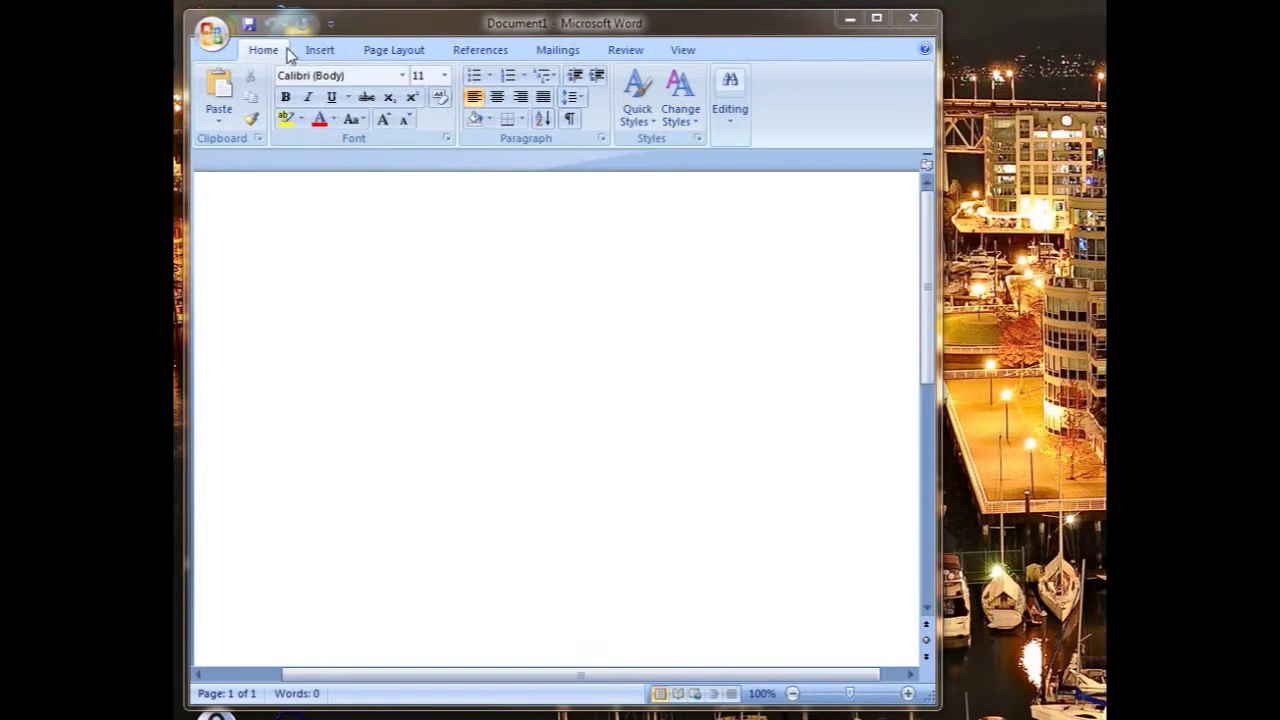
{"action": "left_click", "coordinate": [322, 52]}
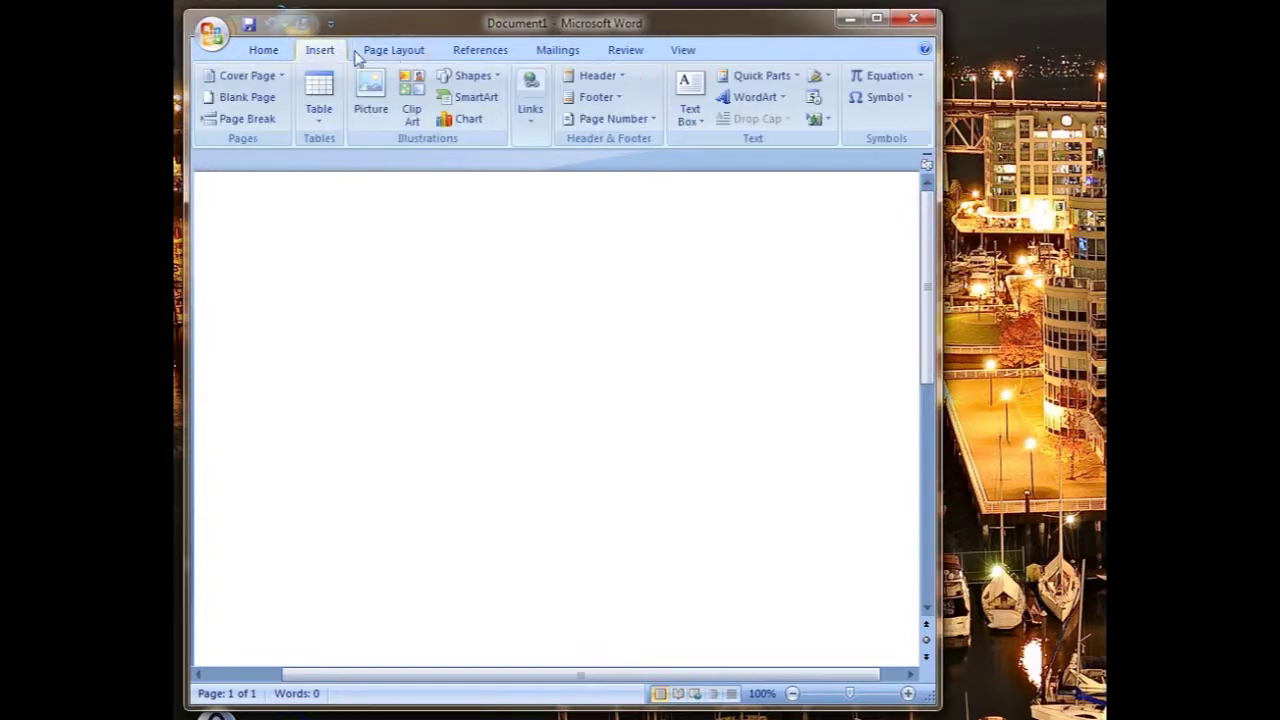
{"action": "left_click", "coordinate": [410, 50]}
{"action": "left_click", "coordinate": [502, 50]}
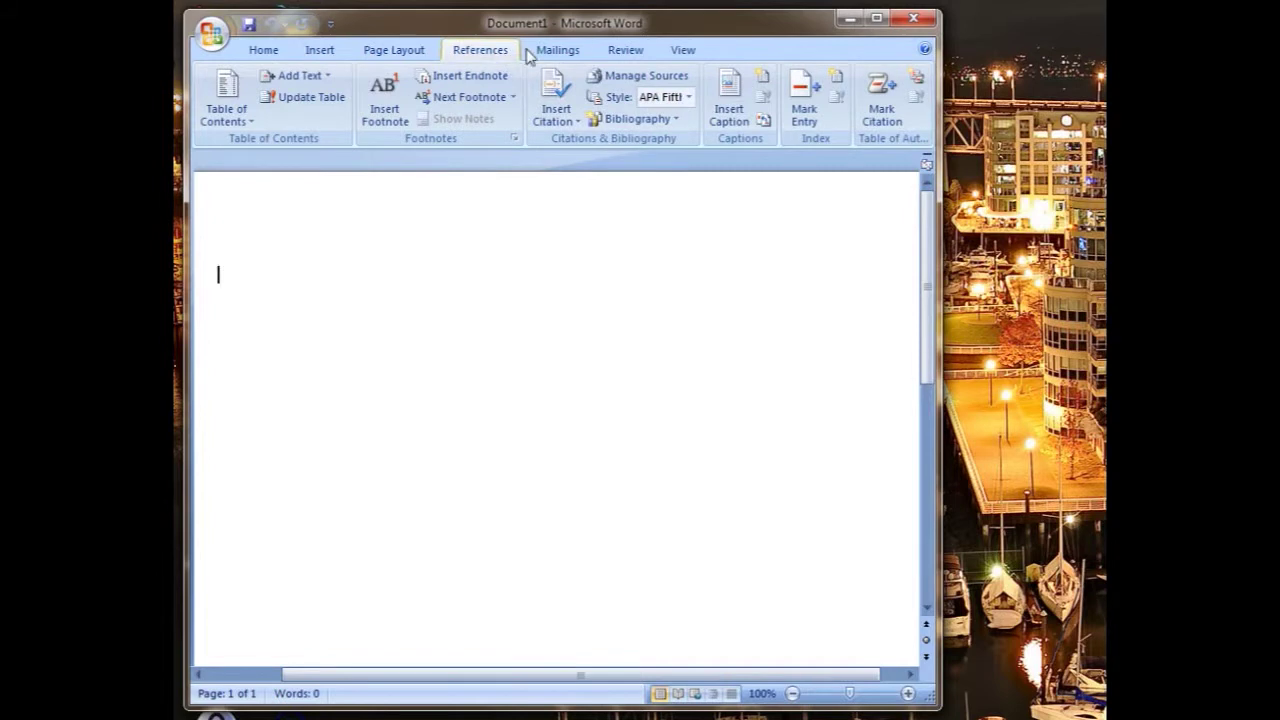
{"action": "left_click", "coordinate": [556, 50]}
{"action": "left_click", "coordinate": [625, 50]}
{"action": "left_click", "coordinate": [683, 52]}
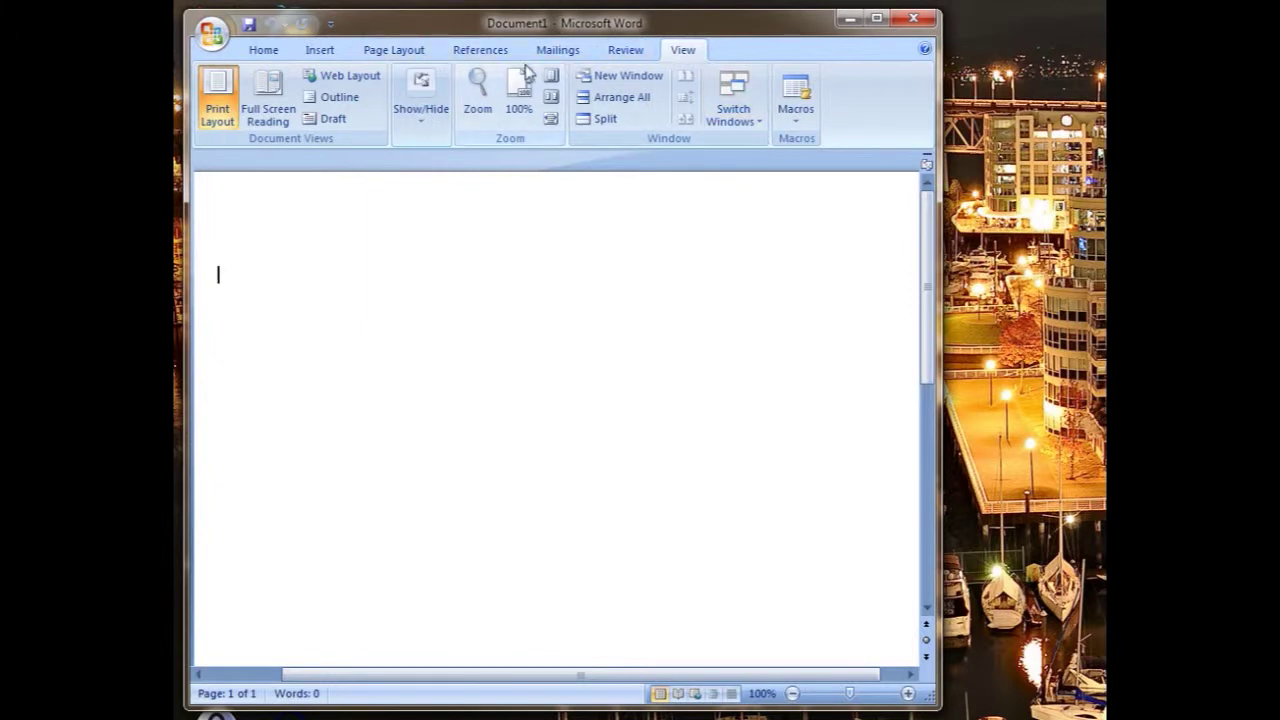
Step: Open the full Font settings dialog to examine its options, and close it without changes
{"action": "left_click", "coordinate": [266, 52]}
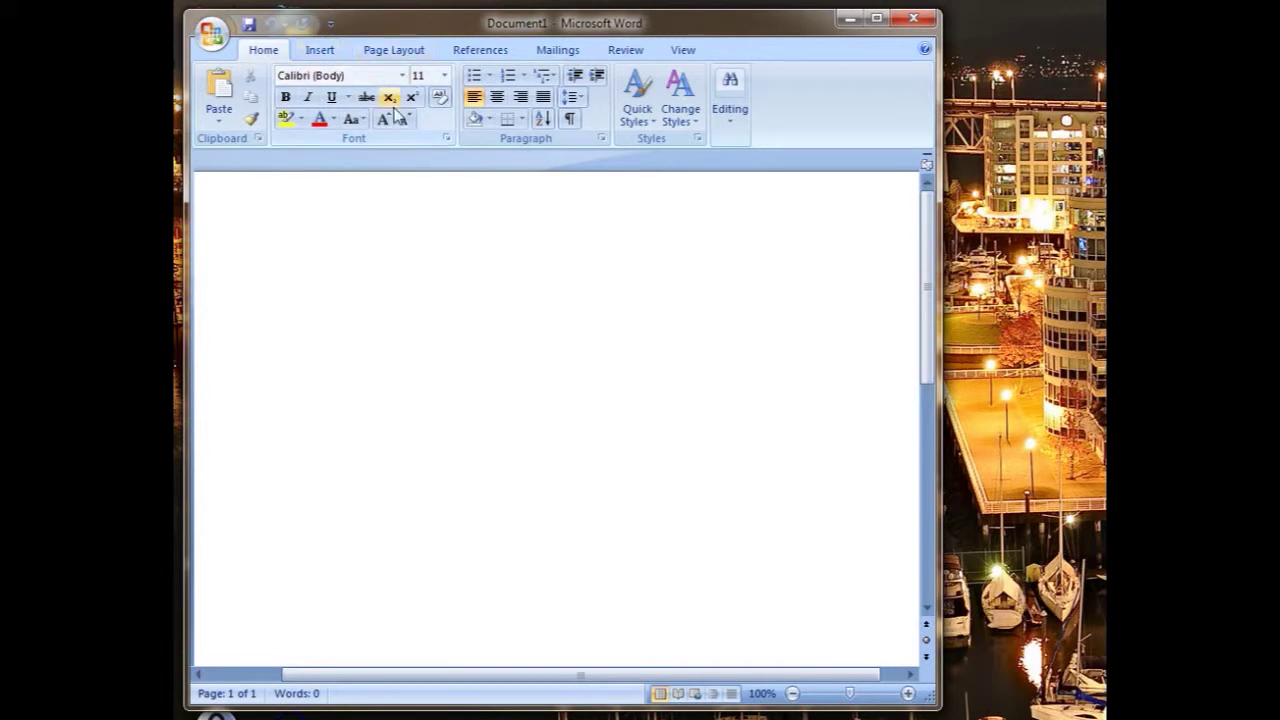
{"action": "left_click", "coordinate": [447, 141]}
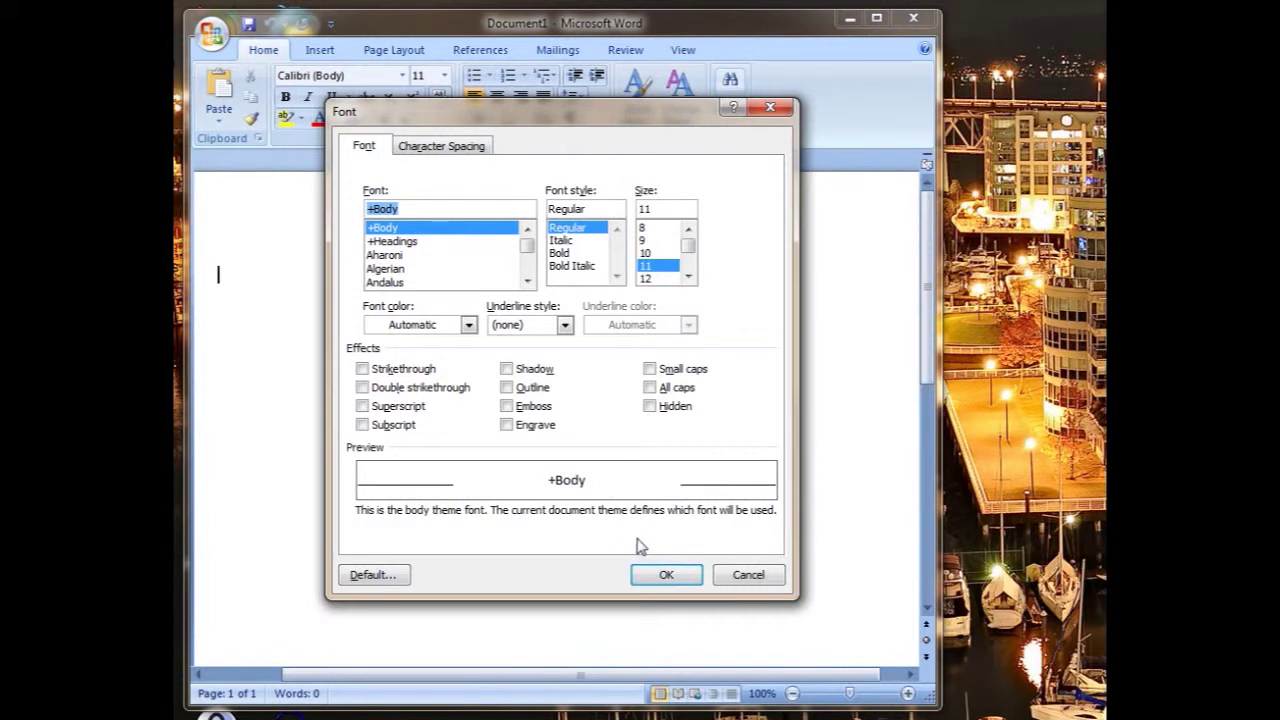
{"action": "left_click", "coordinate": [748, 576]}
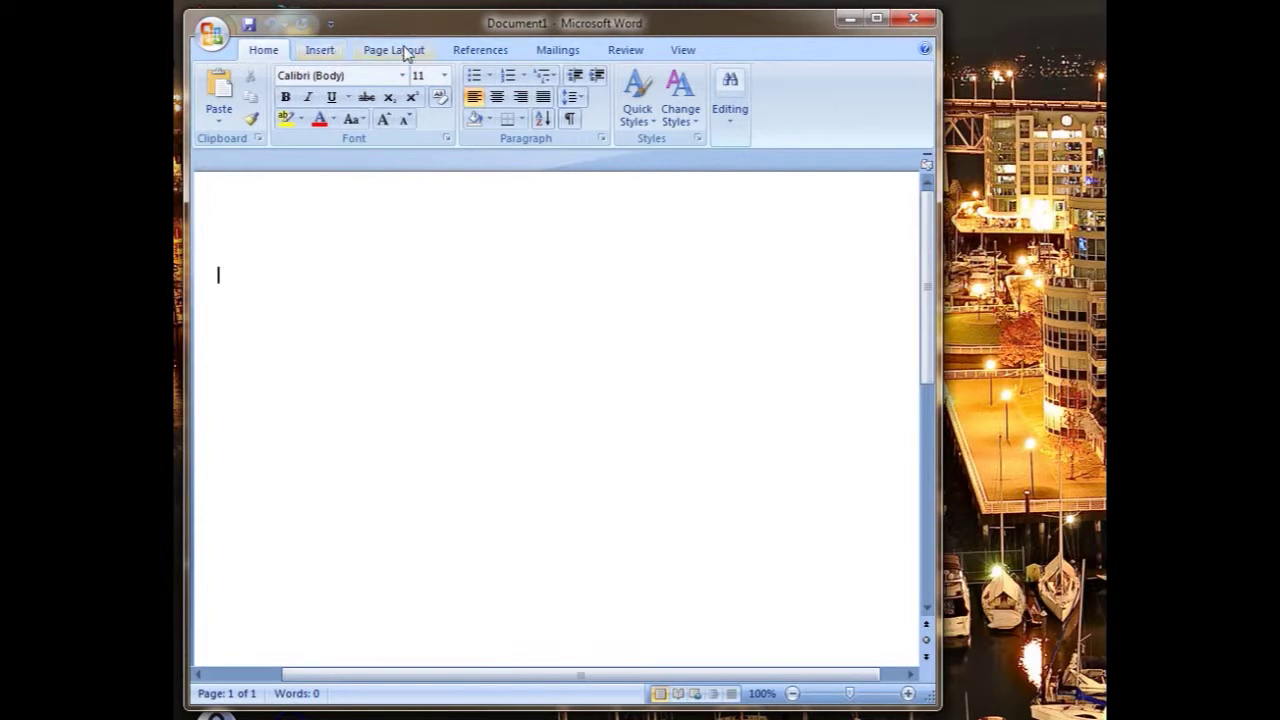
Step: Widen the document window until the Show/Hide options are expanded, and turn on the ruler
{"action": "left_click", "coordinate": [684, 51]}
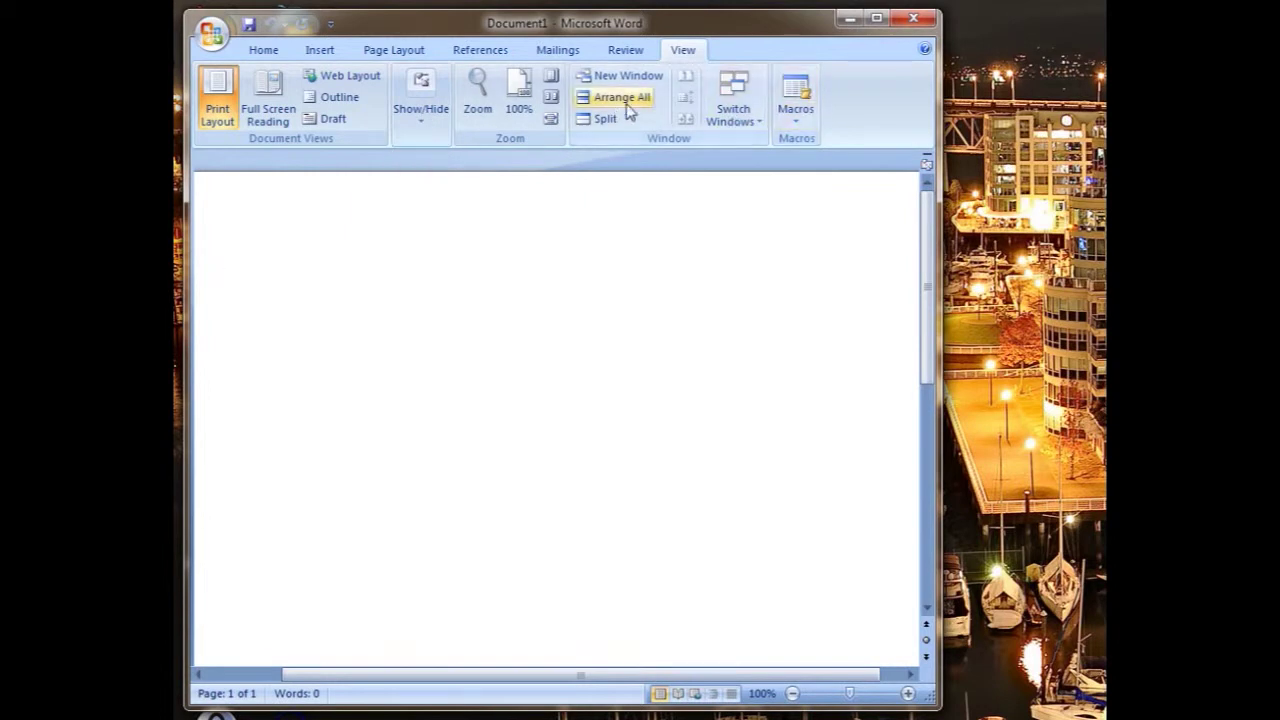
{"action": "left_click_drag", "start_coordinate": [938, 117], "coordinate": [1080, 117]}
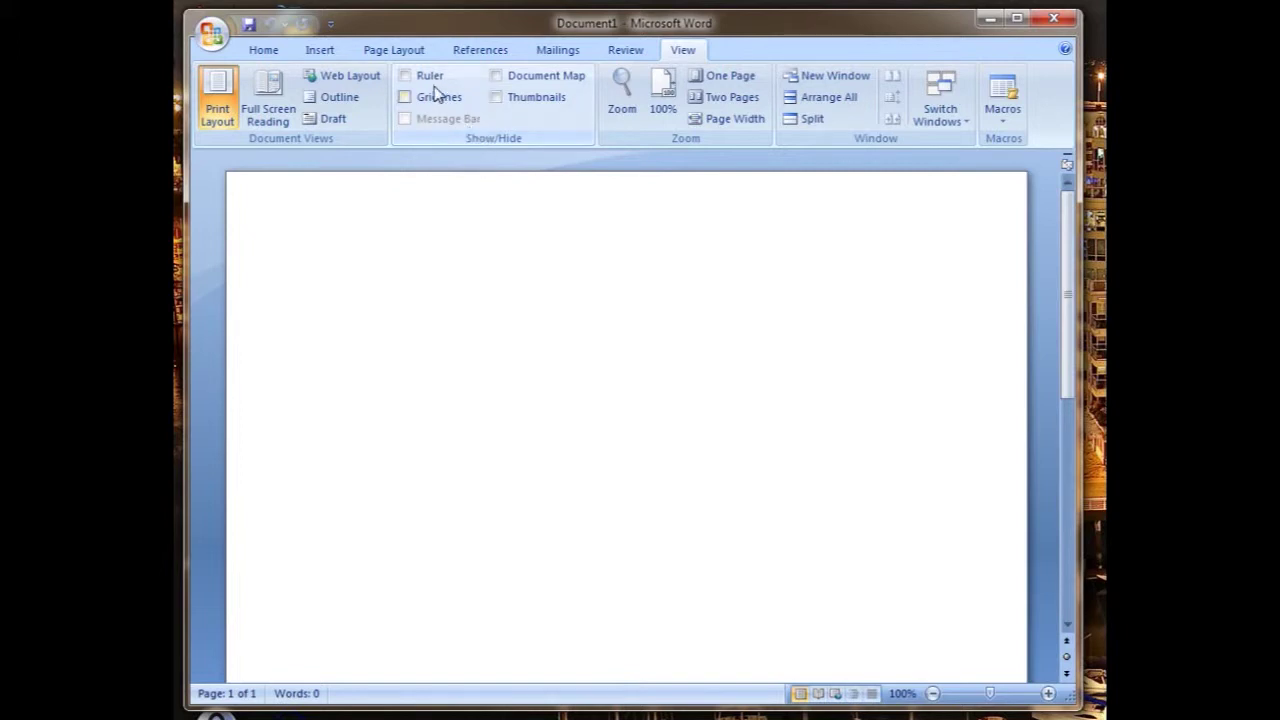
{"action": "left_click", "coordinate": [405, 76]}
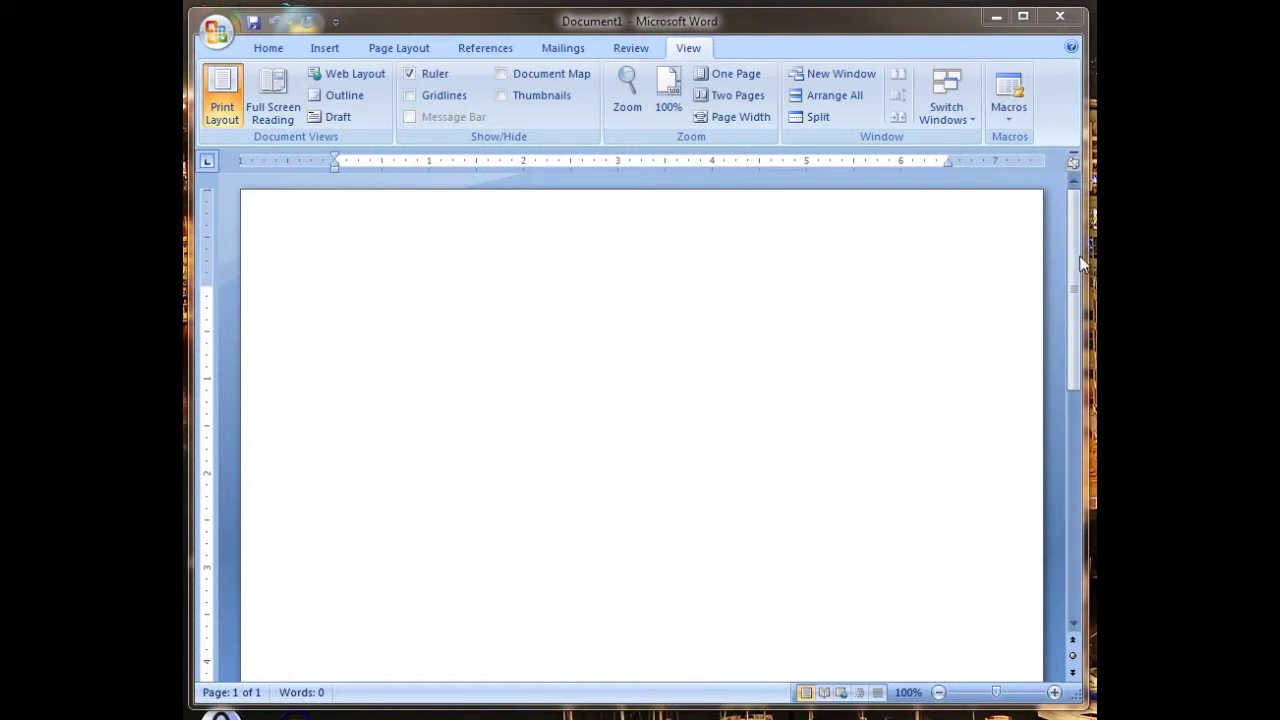
Step: Narrow and re-widen the document window to examine how the ribbon groups and horizontal scroll bar adapt
{"action": "left_click_drag", "start_coordinate": [1078, 263], "coordinate": [1085, 225]}
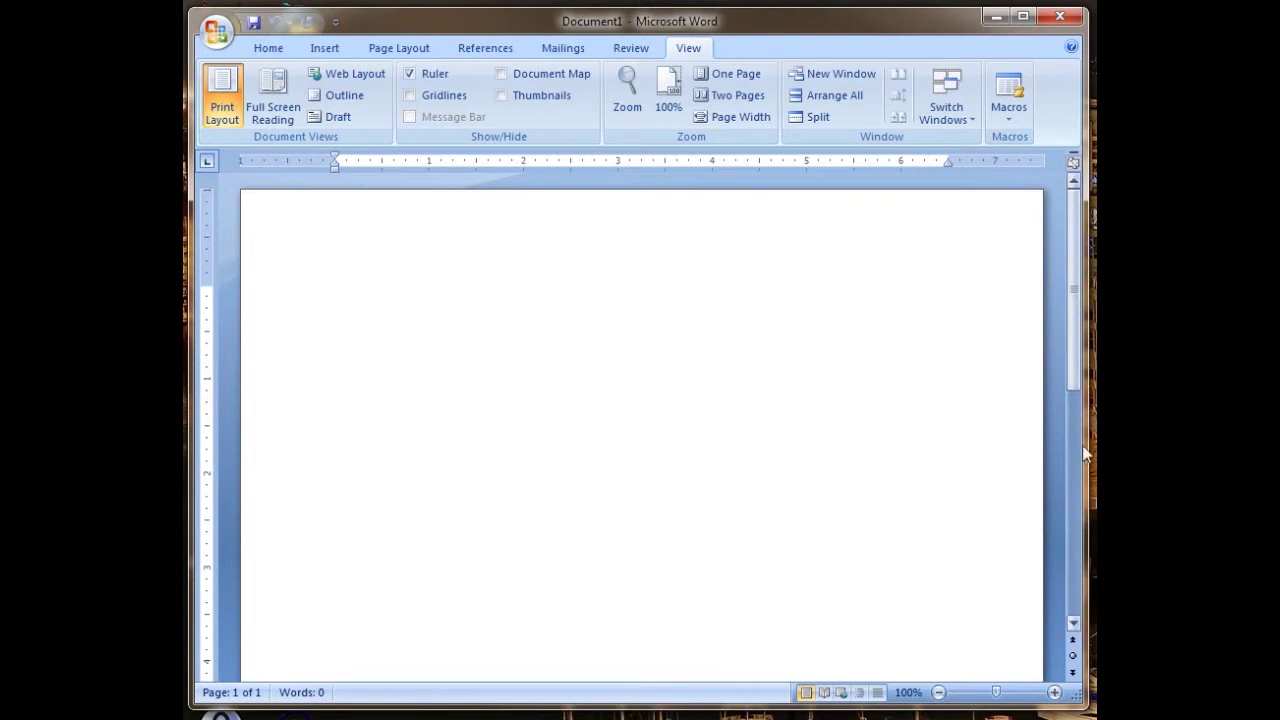
{"action": "left_click_drag", "start_coordinate": [1086, 447], "coordinate": [891, 449]}
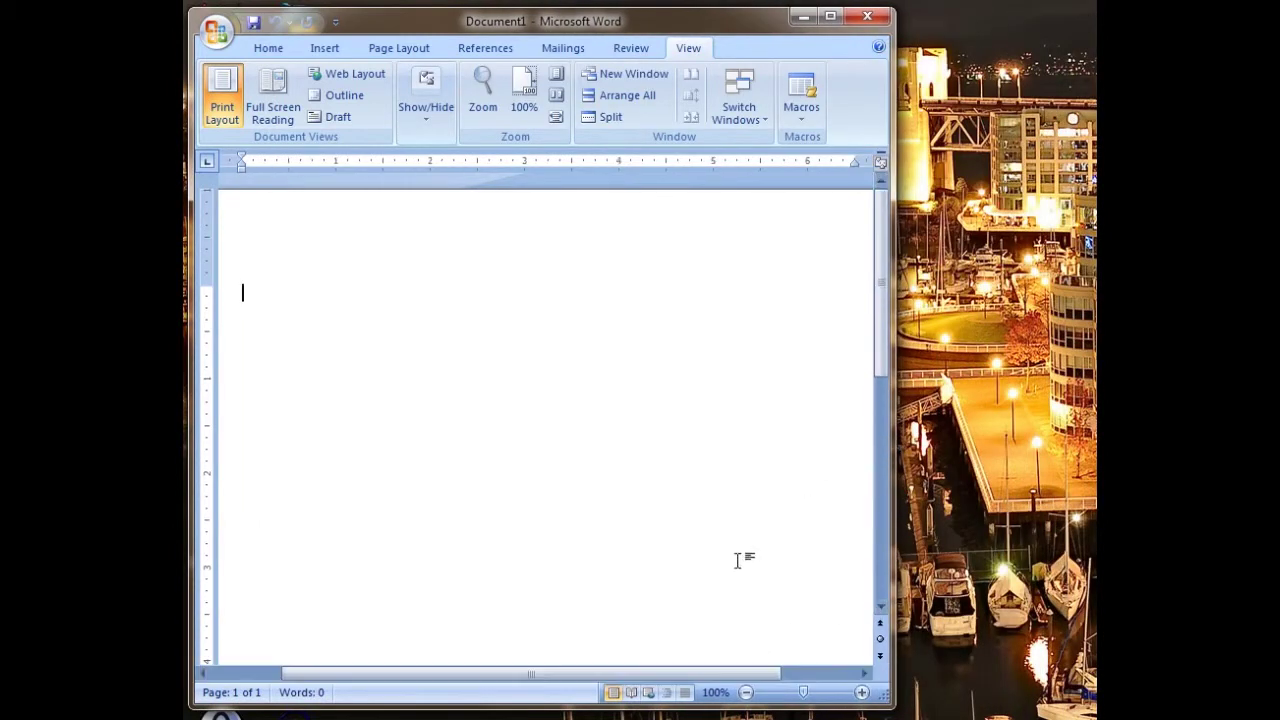
{"action": "mouse_move", "coordinate": [548, 674]}
{"action": "left_mouse_down"}
{"action": "mouse_move", "coordinate": [614, 677]}
{"action": "mouse_move", "coordinate": [457, 677]}
{"action": "mouse_move", "coordinate": [527, 674]}
{"action": "left_mouse_up"}
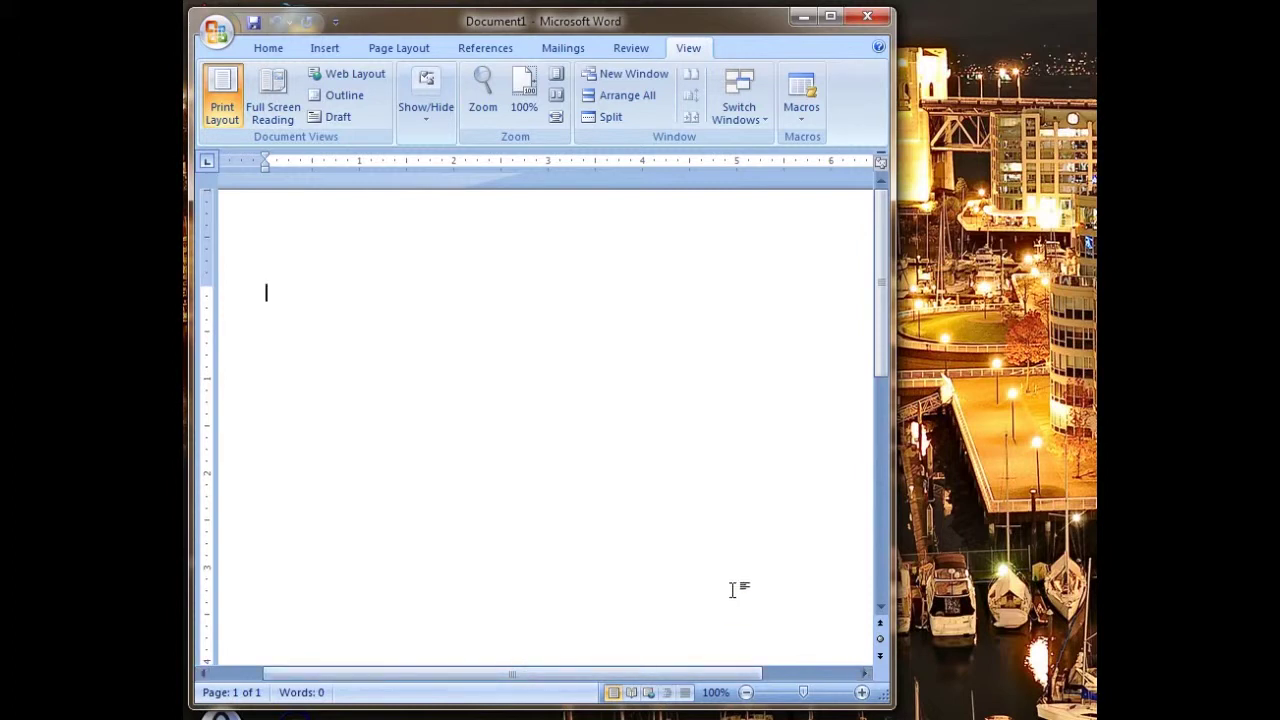
{"action": "left_click_drag", "start_coordinate": [892, 492], "coordinate": [1083, 489]}
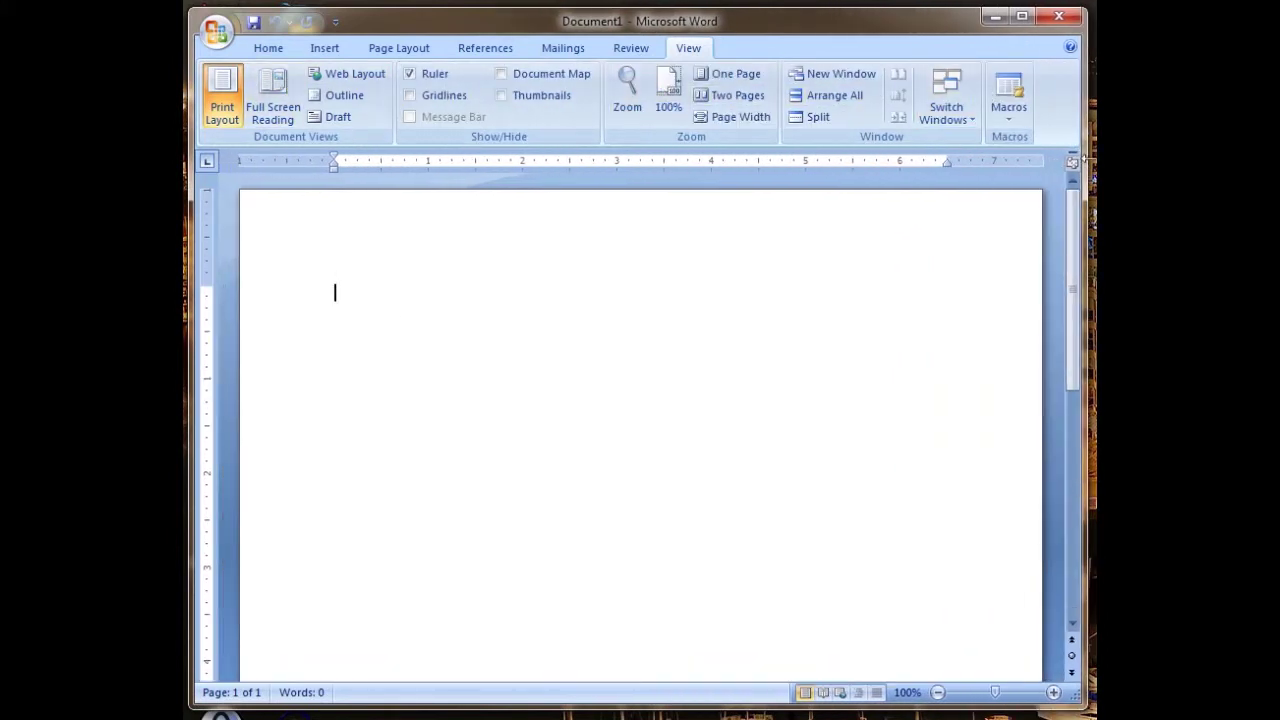
{"action": "left_click_drag", "start_coordinate": [1085, 160], "coordinate": [860, 161]}
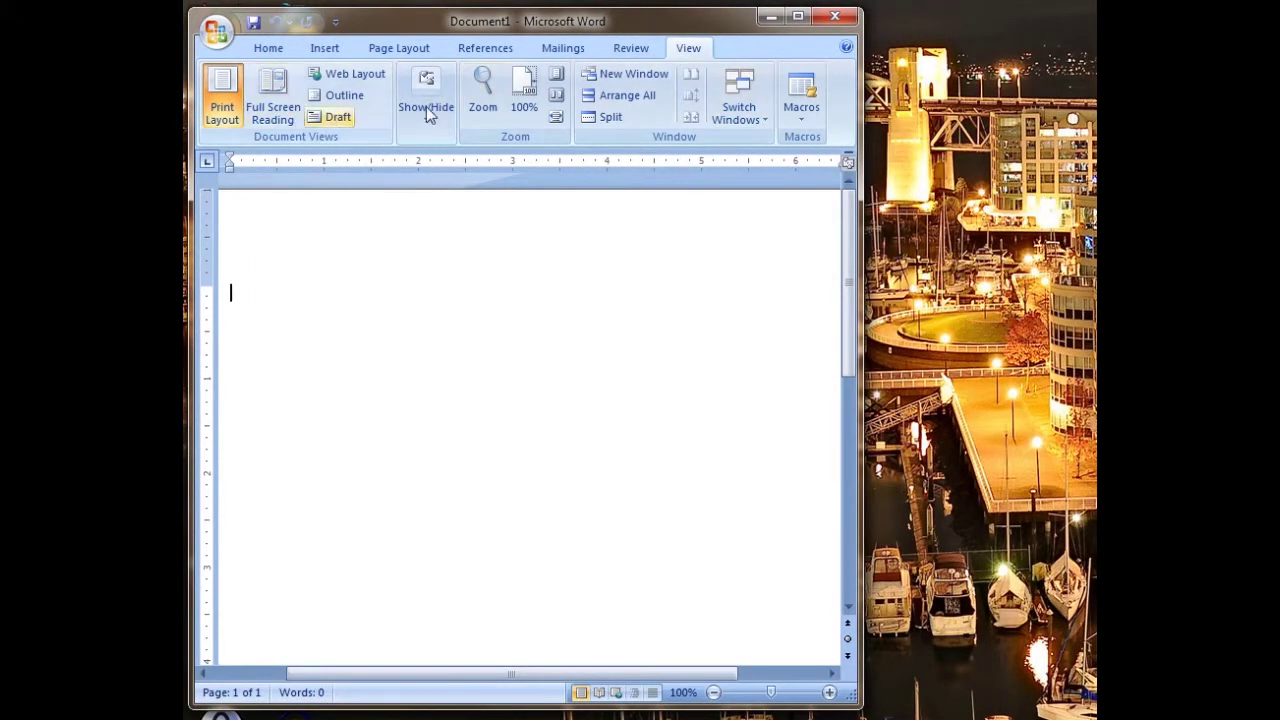
{"action": "left_click_drag", "start_coordinate": [862, 150], "coordinate": [1082, 144]}
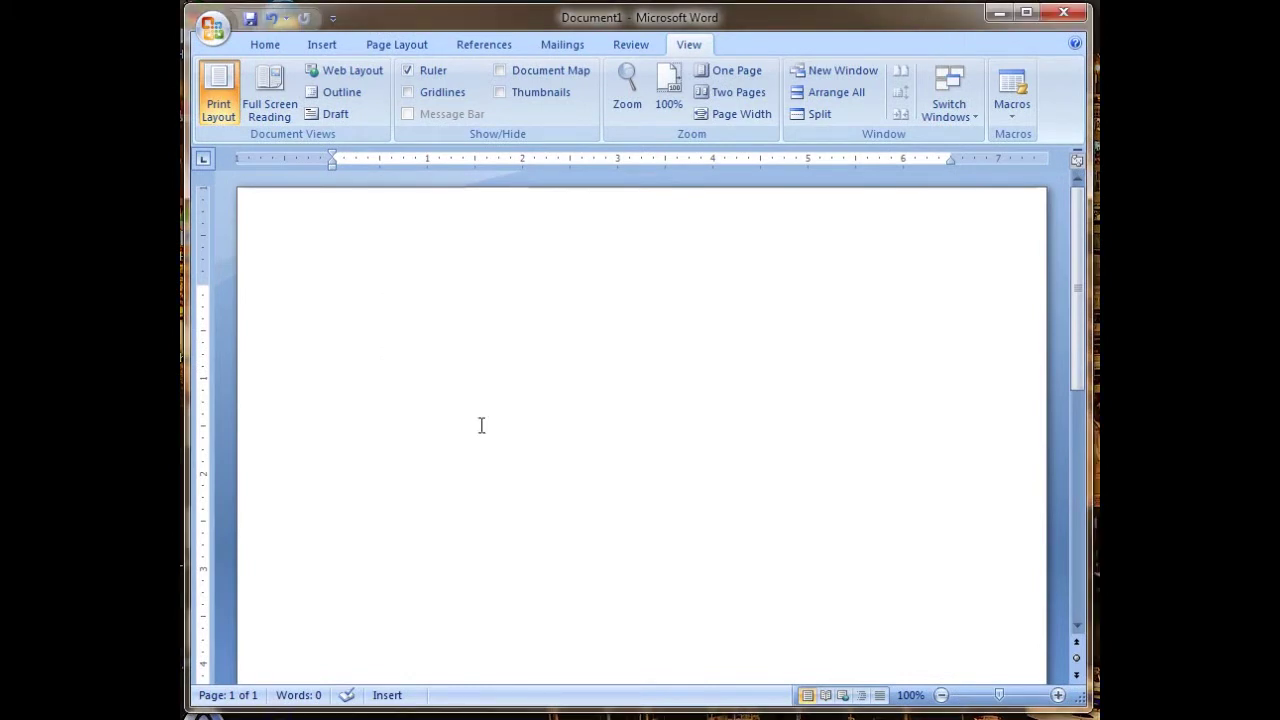
Step: Enter the text "Hello World." in the blank document
{"action": "type", "text": "Hello Wor"}
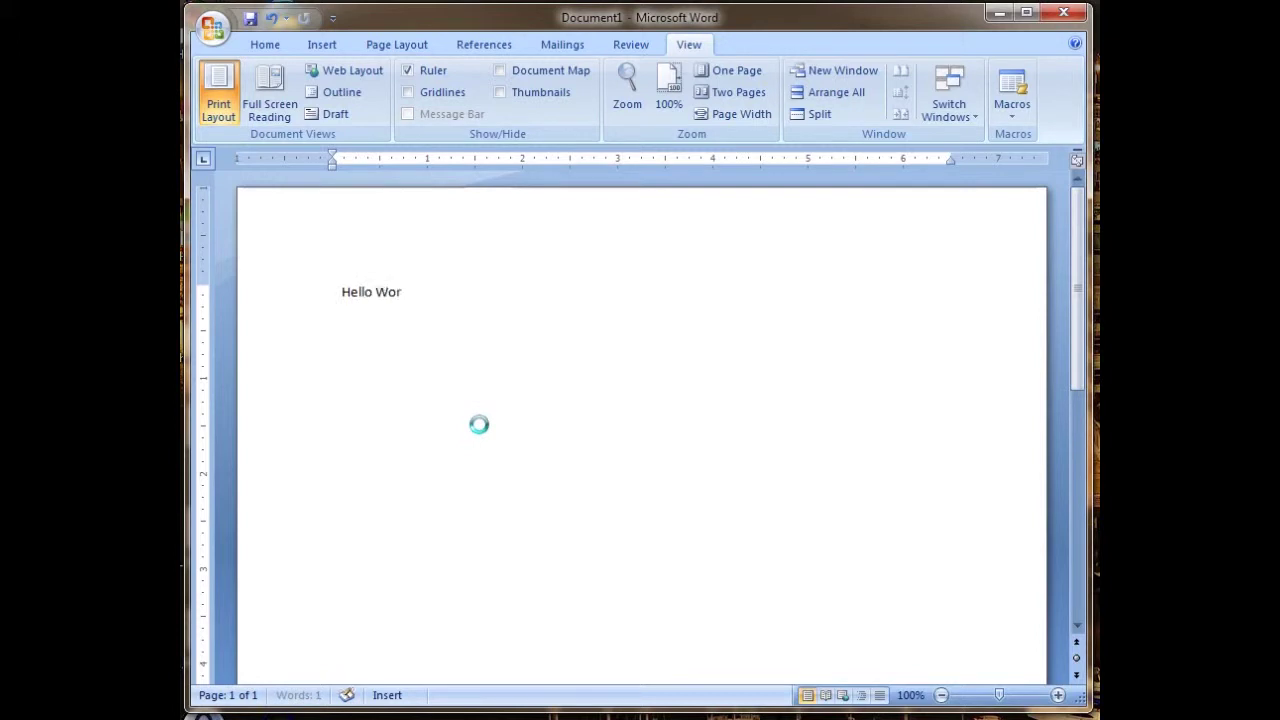
{"action": "type", "text": "ld."}
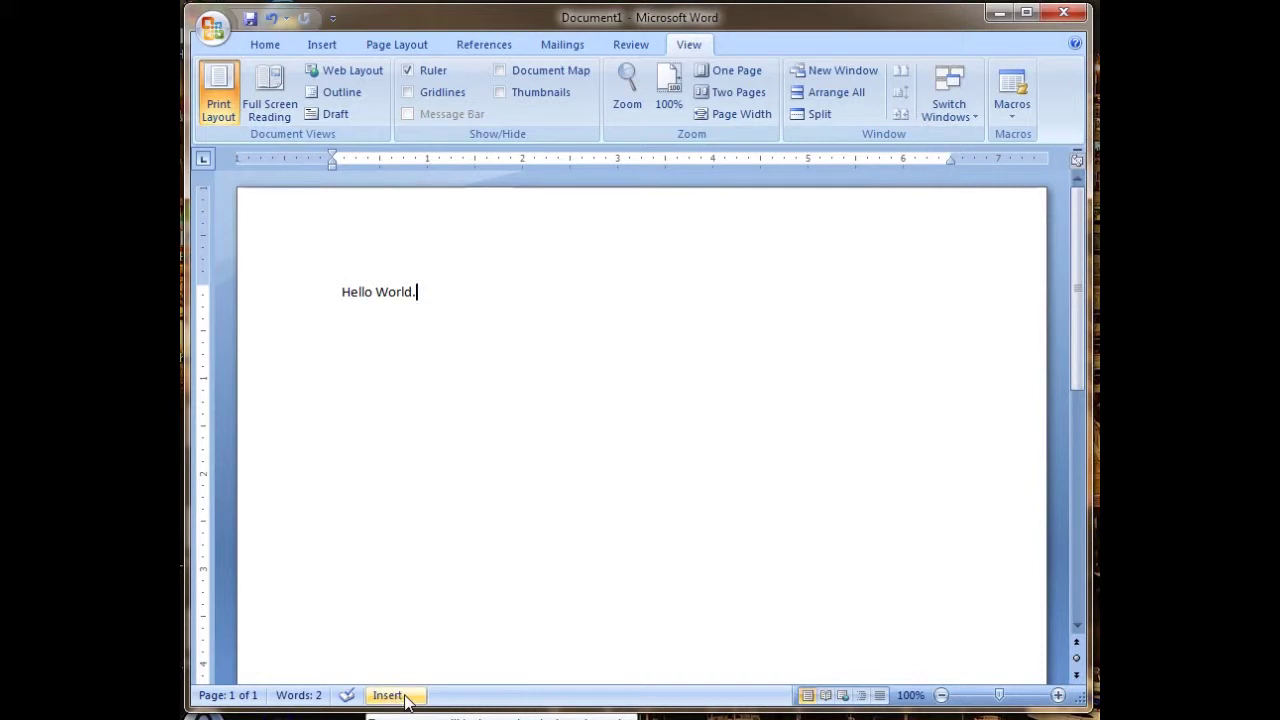
Step: Remove the Overtype indicator from the status bar and restore it
{"action": "right_click", "coordinate": [455, 700]}
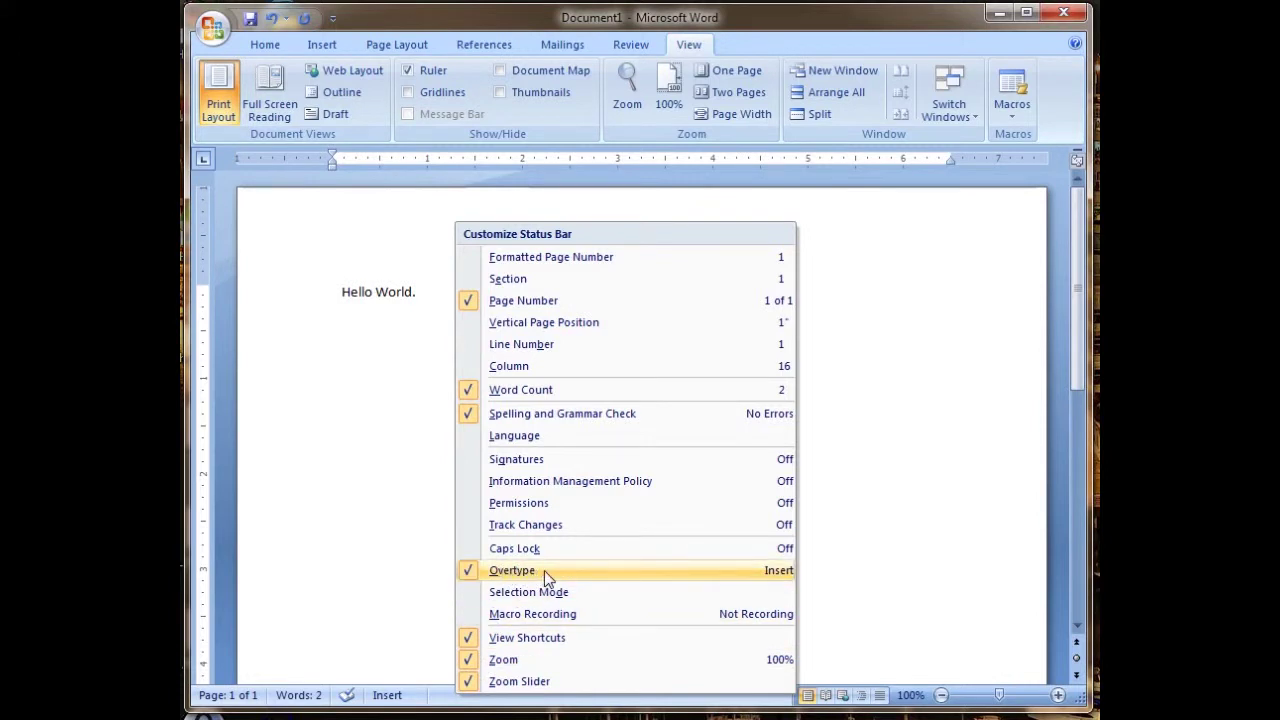
{"action": "left_click", "coordinate": [544, 574]}
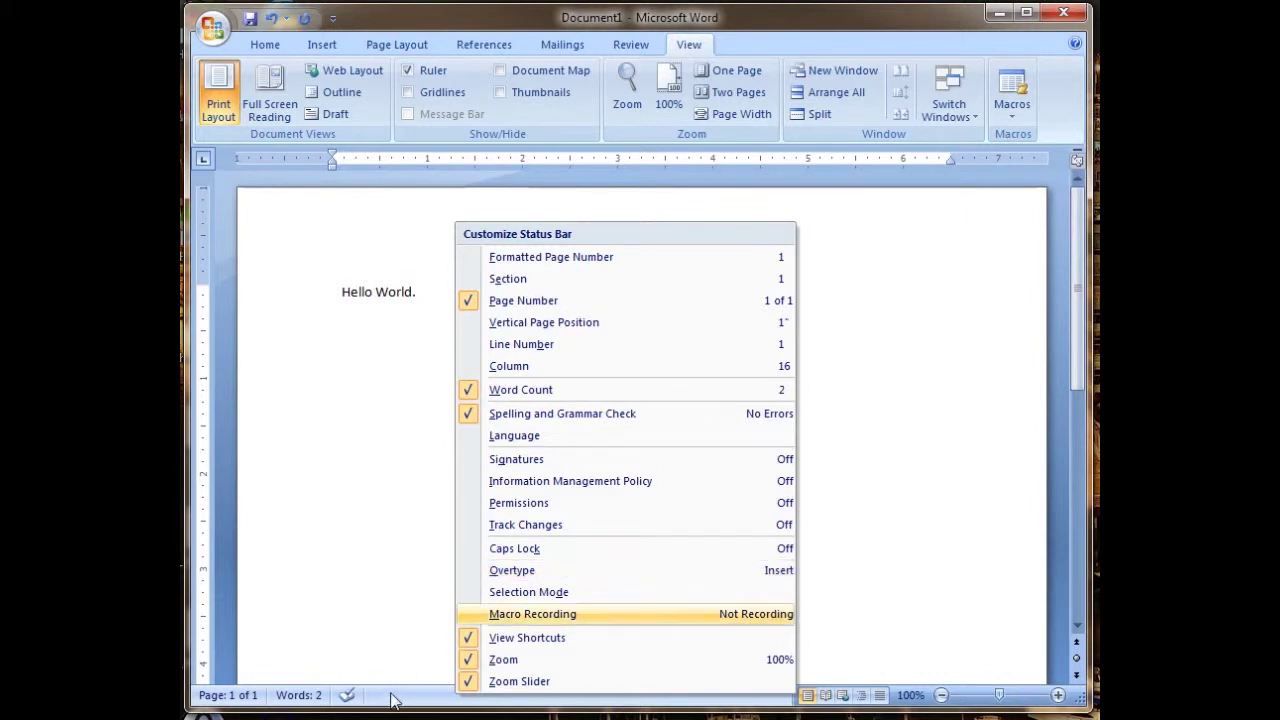
{"action": "left_click", "coordinate": [520, 576]}
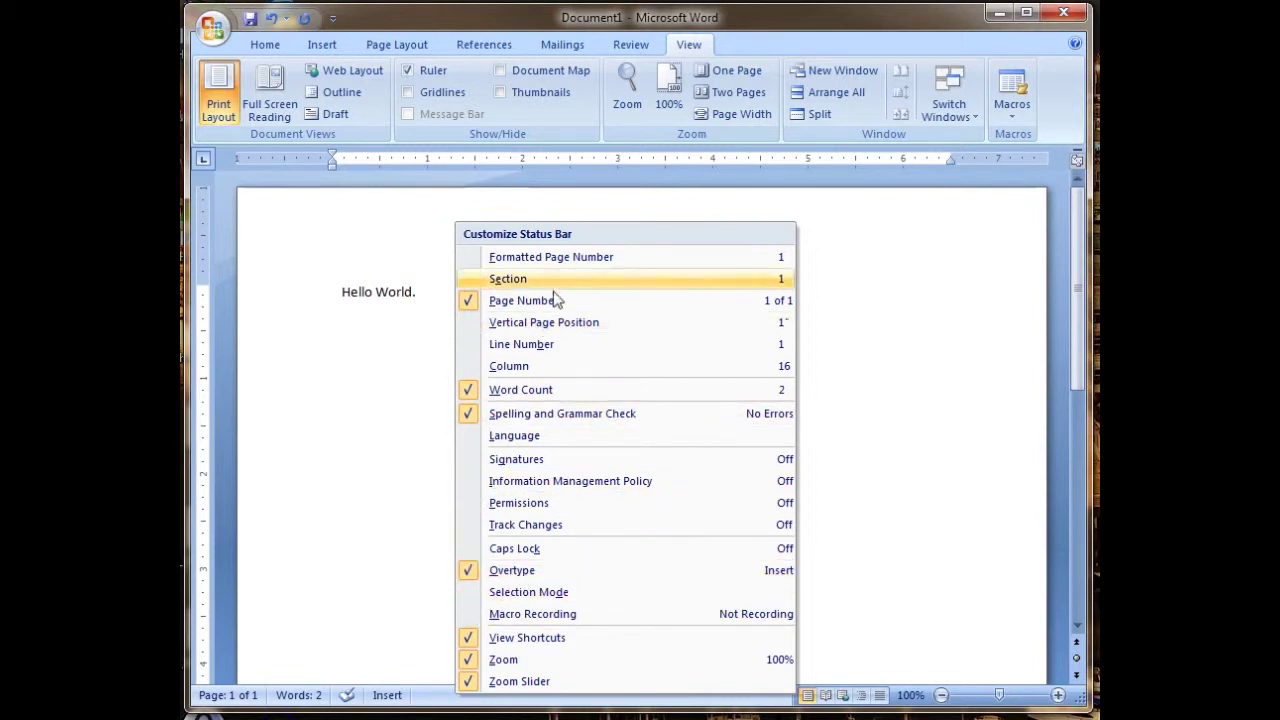
{"action": "left_click", "coordinate": [388, 506]}
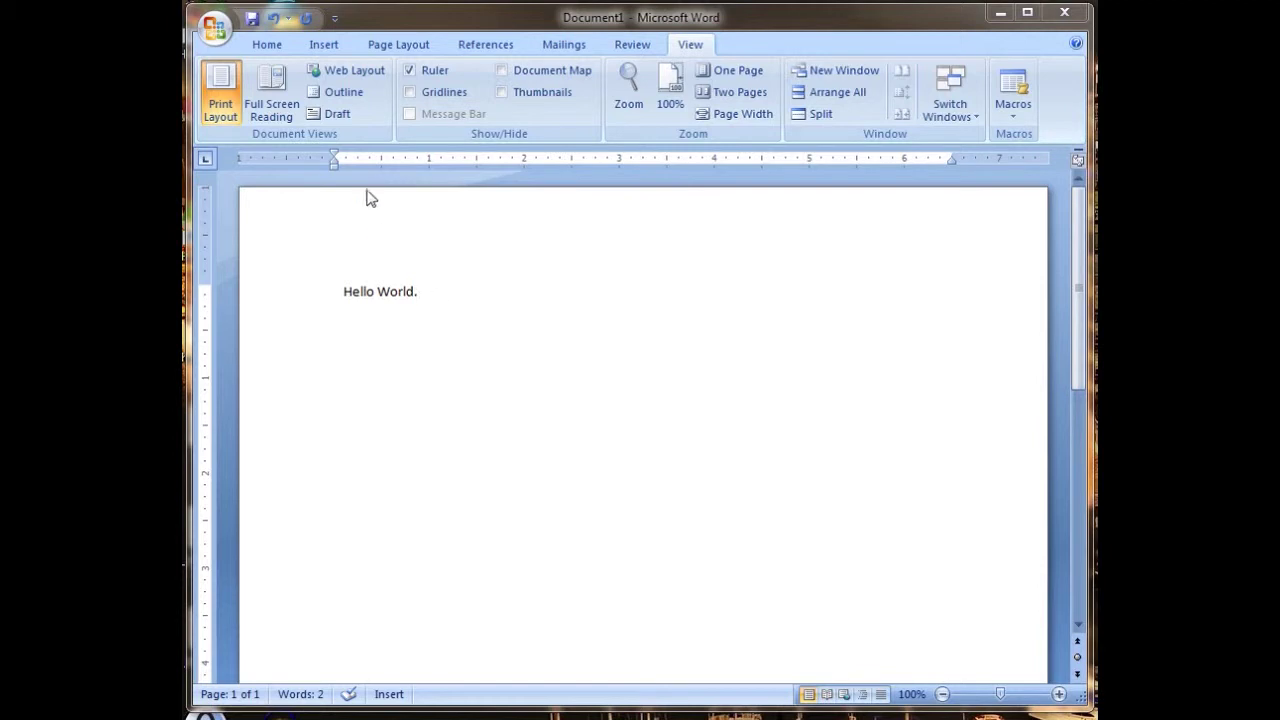
Step: View the document in Draft, Web Layout and Outline views, and return to Print Layout
{"action": "left_click", "coordinate": [335, 117]}
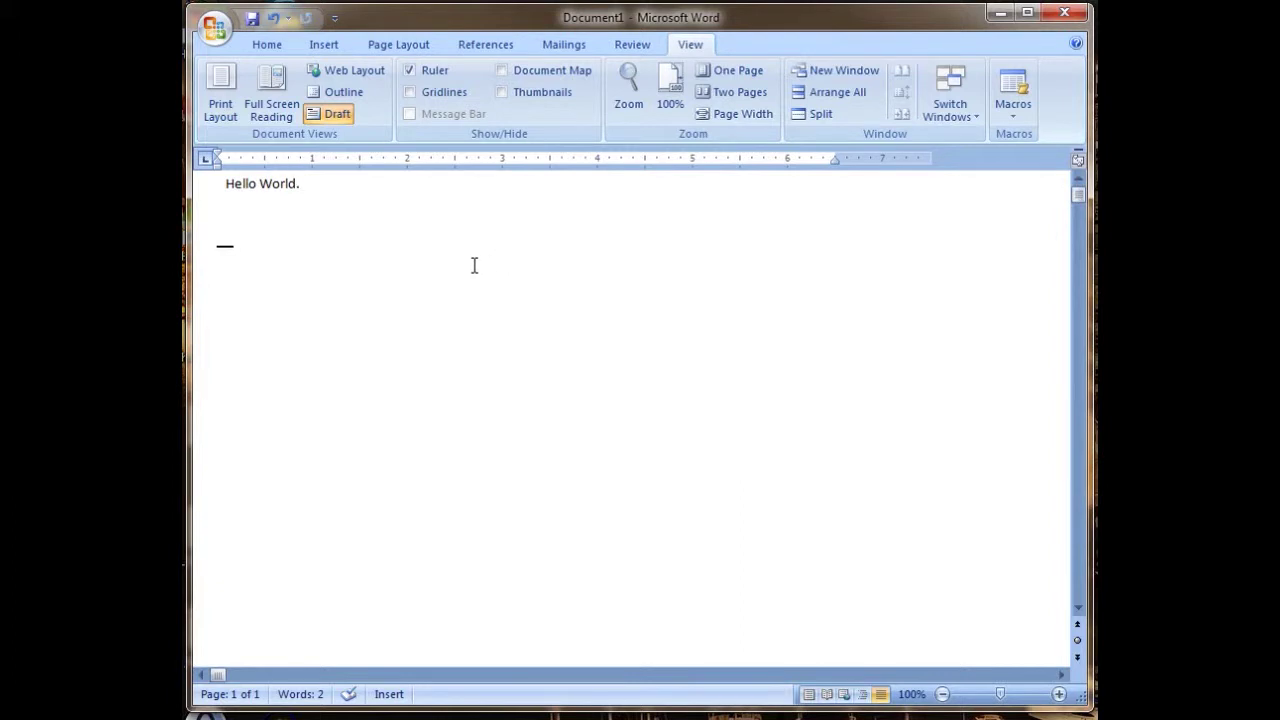
{"action": "left_click", "coordinate": [340, 70]}
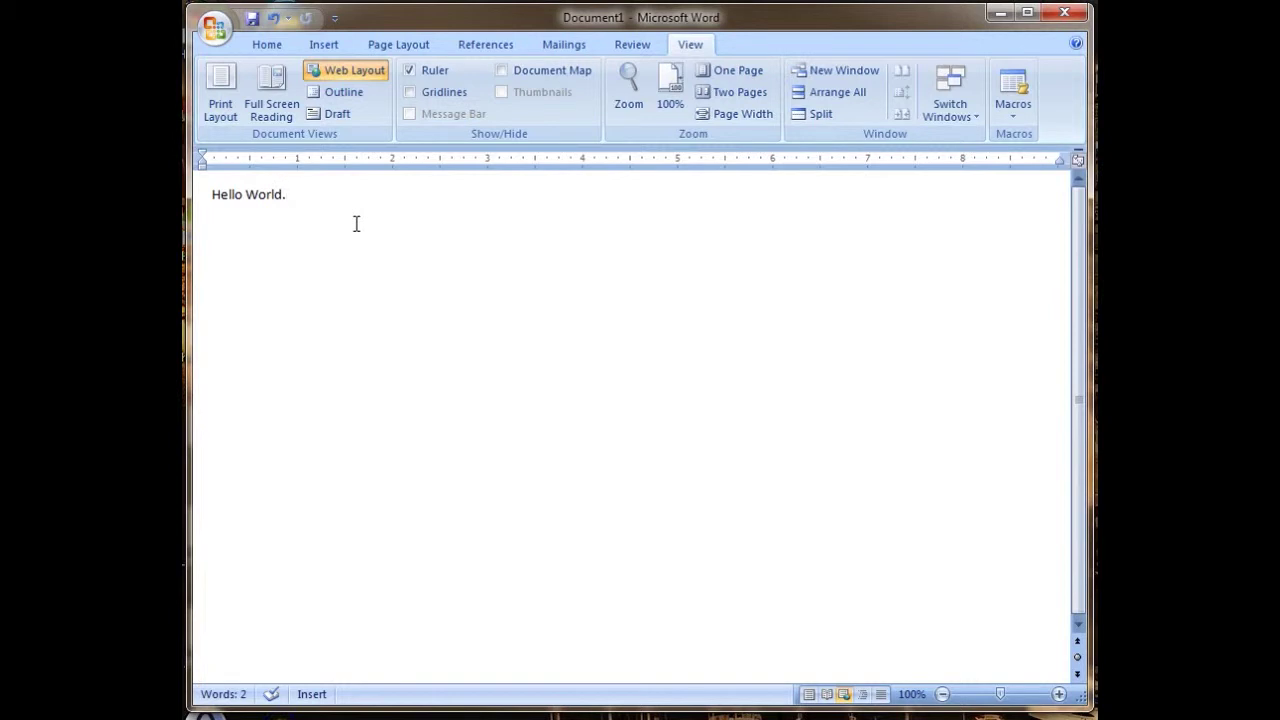
{"action": "left_click", "coordinate": [342, 93]}
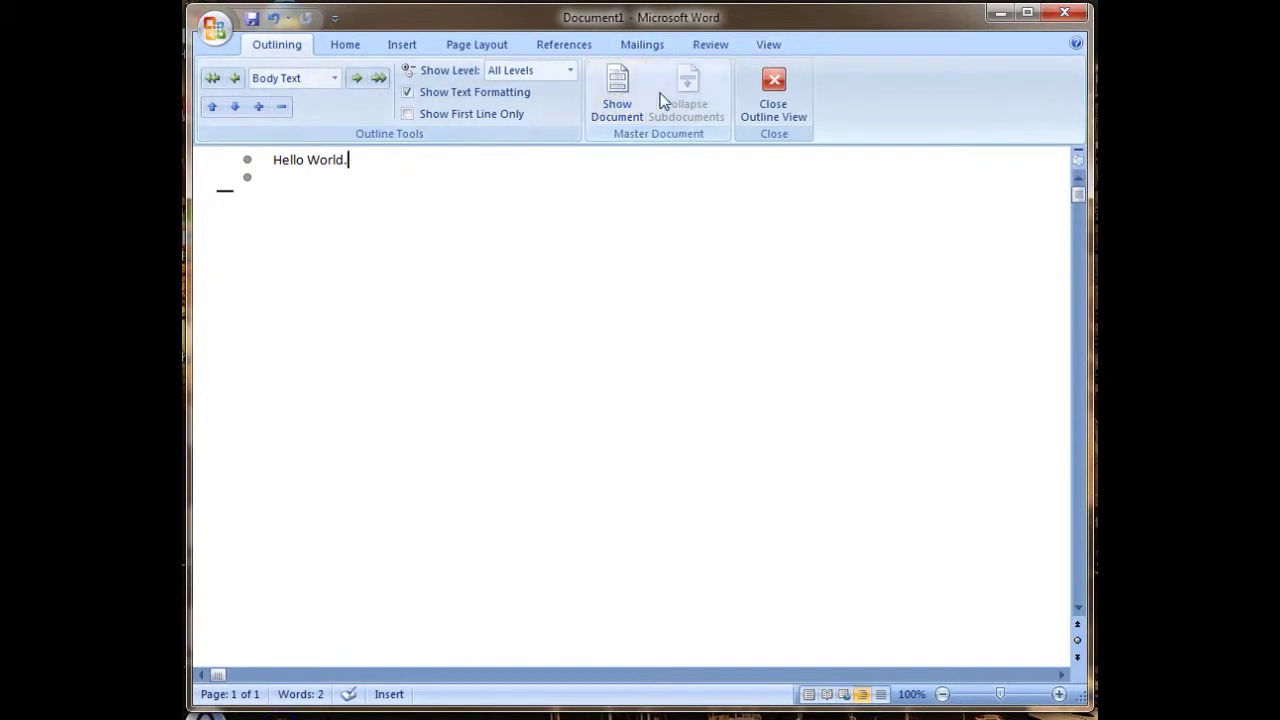
{"action": "left_click", "coordinate": [776, 83]}
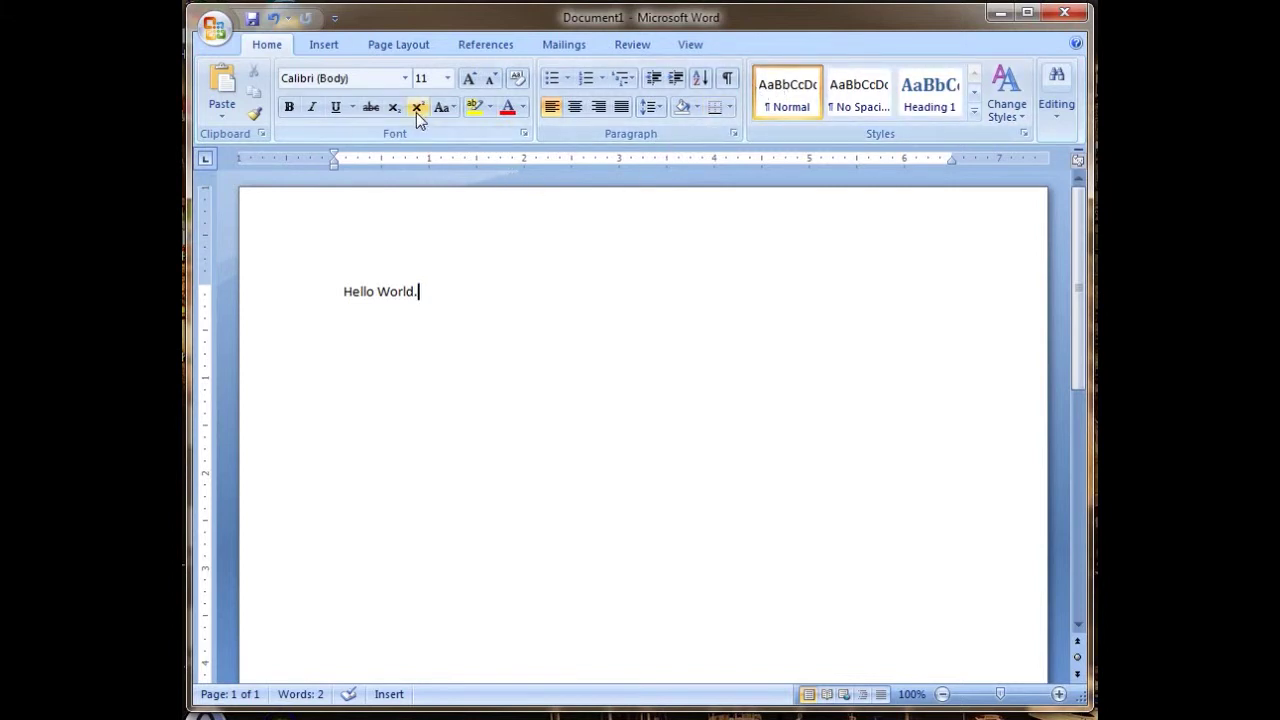
{"action": "left_click", "coordinate": [689, 45]}
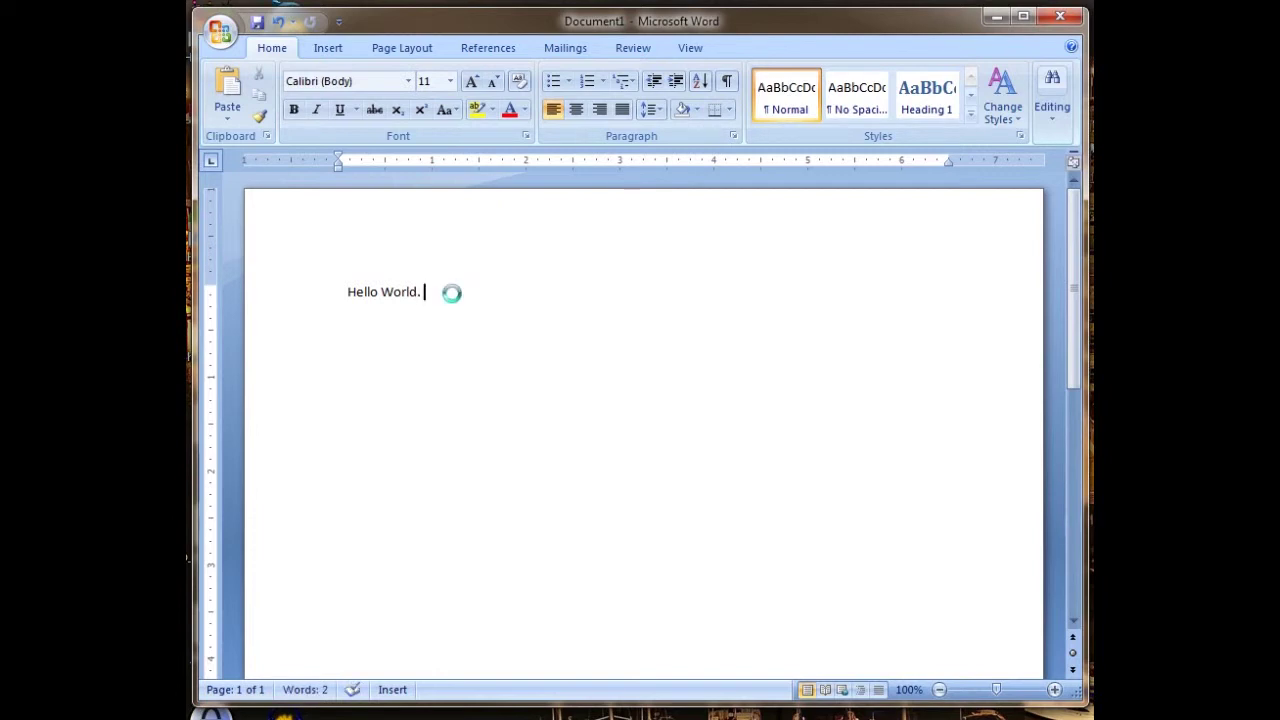
Step: Add "Hello Universe." after the first sentence, a tab-indented line "What's next?" and a third line "More tutorials!"
{"action": "type", "text": "Hello Universe."}
{"action": "key", "text": "Return"}
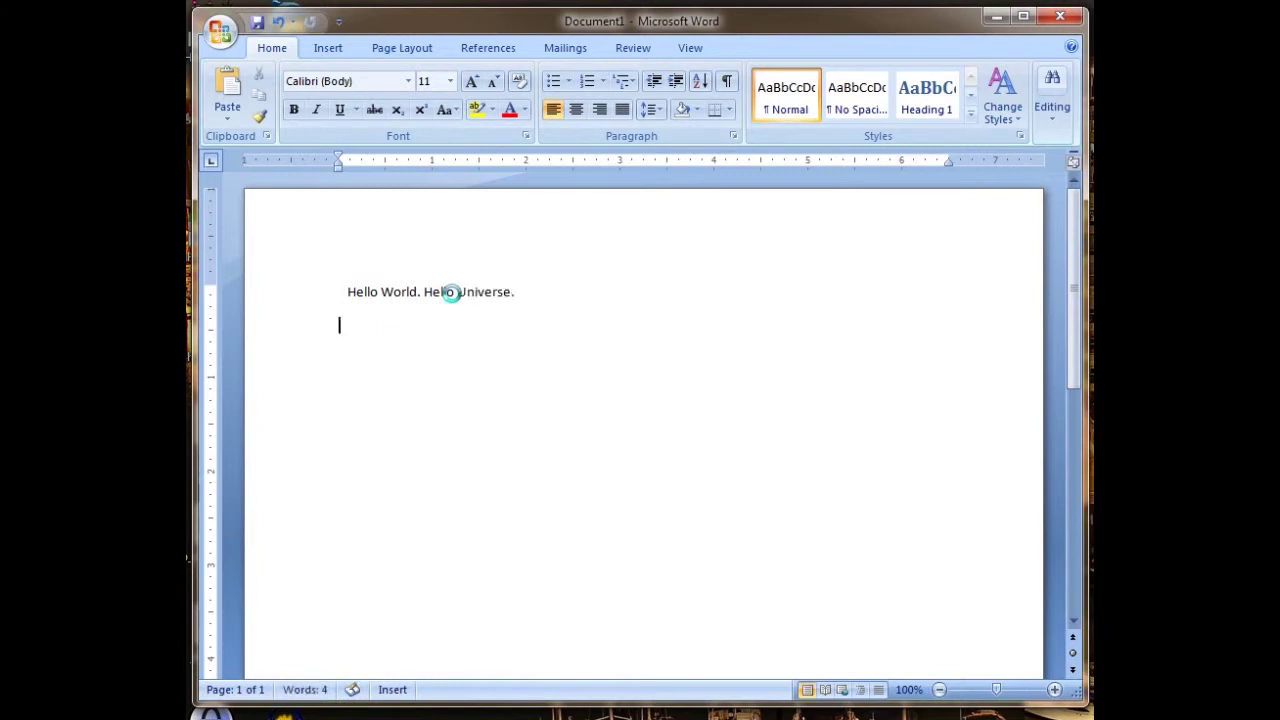
{"action": "key", "text": "Tab"}
{"action": "type", "text": "What's next?"}
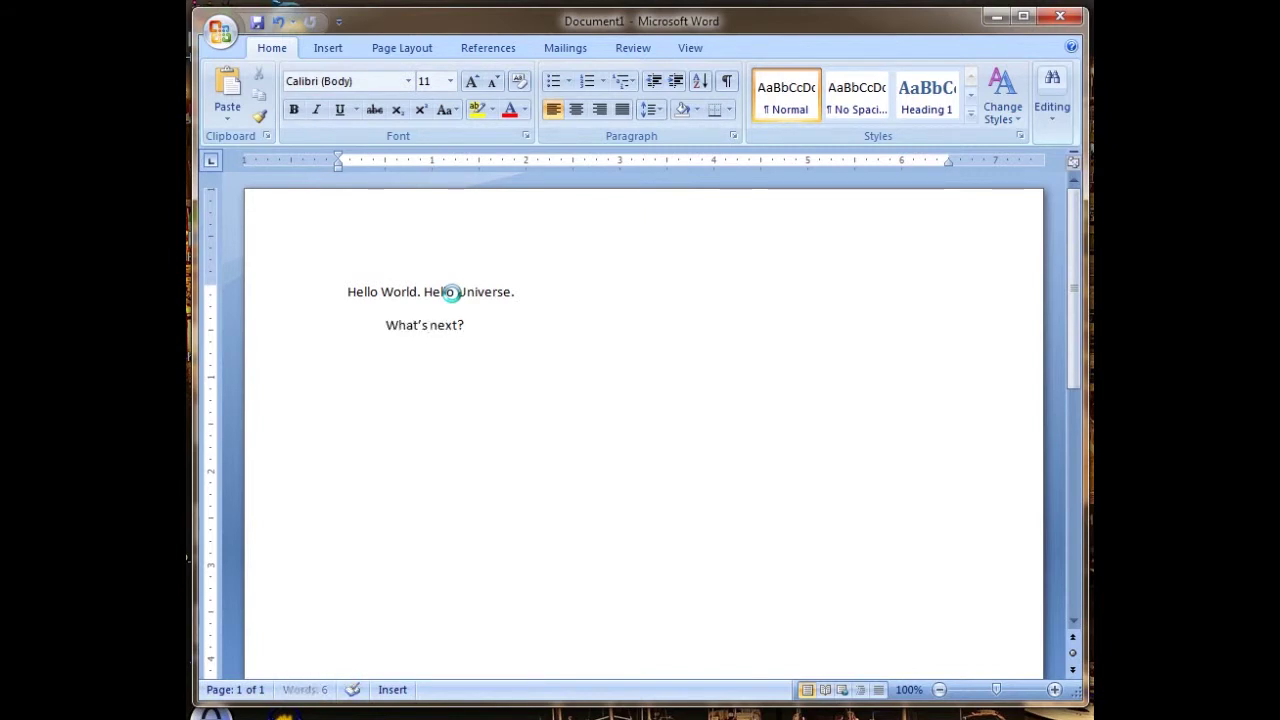
{"action": "key", "text": "Return"}
{"action": "type", "text": "More tutorials!"}
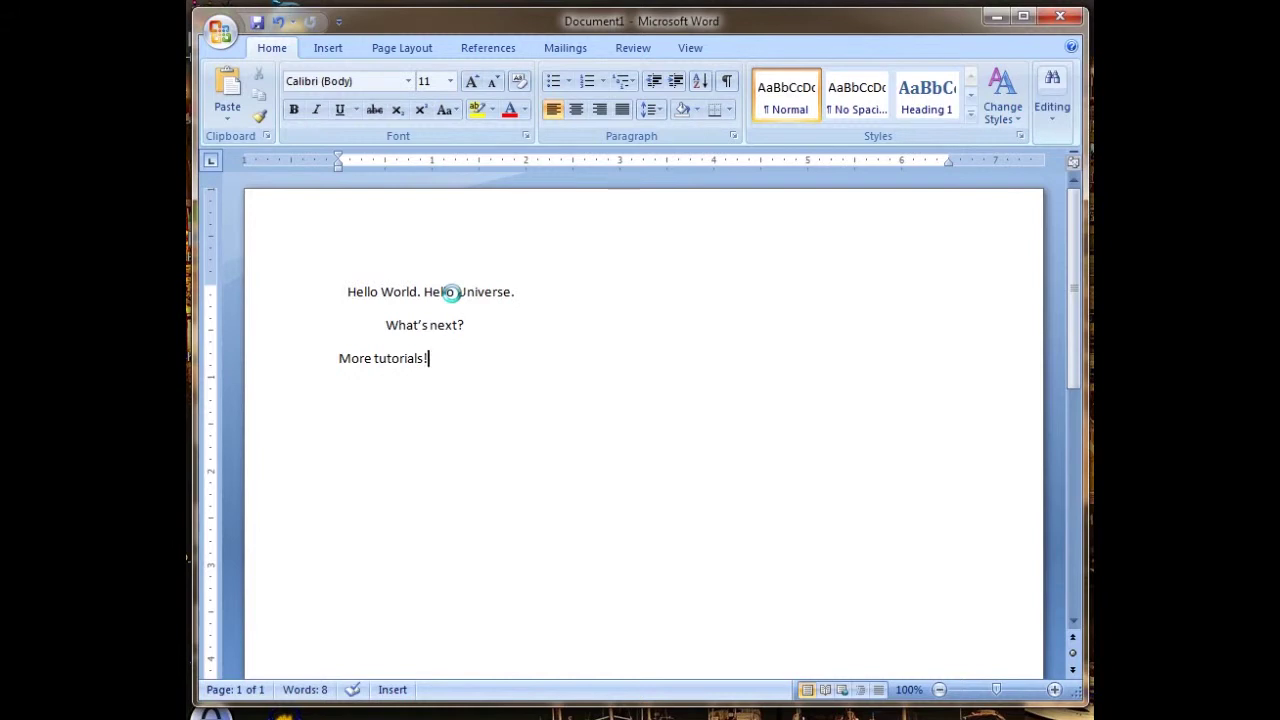
Step: Add about 18 blank paragraphs below the line "More tutorials!"
{"action": "key", "text": "Return"}
{"action": "key", "text": "Return"}
{"action": "key", "text": "Return"}
{"action": "key", "text": "Return"}
{"action": "key", "text": "Return"}
{"action": "key", "text": "Return"}
{"action": "key", "text": "Return"}
{"action": "key", "text": "Return"}
{"action": "key", "text": "Return"}
{"action": "key", "text": "Return"}
{"action": "key", "text": "Return"}
{"action": "key", "text": "Return"}
{"action": "key", "text": "Return"}
{"action": "key", "text": "Return"}
{"action": "key", "text": "Return"}
{"action": "key", "text": "Return"}
{"action": "key", "text": "Return"}
{"action": "key", "text": "Return"}
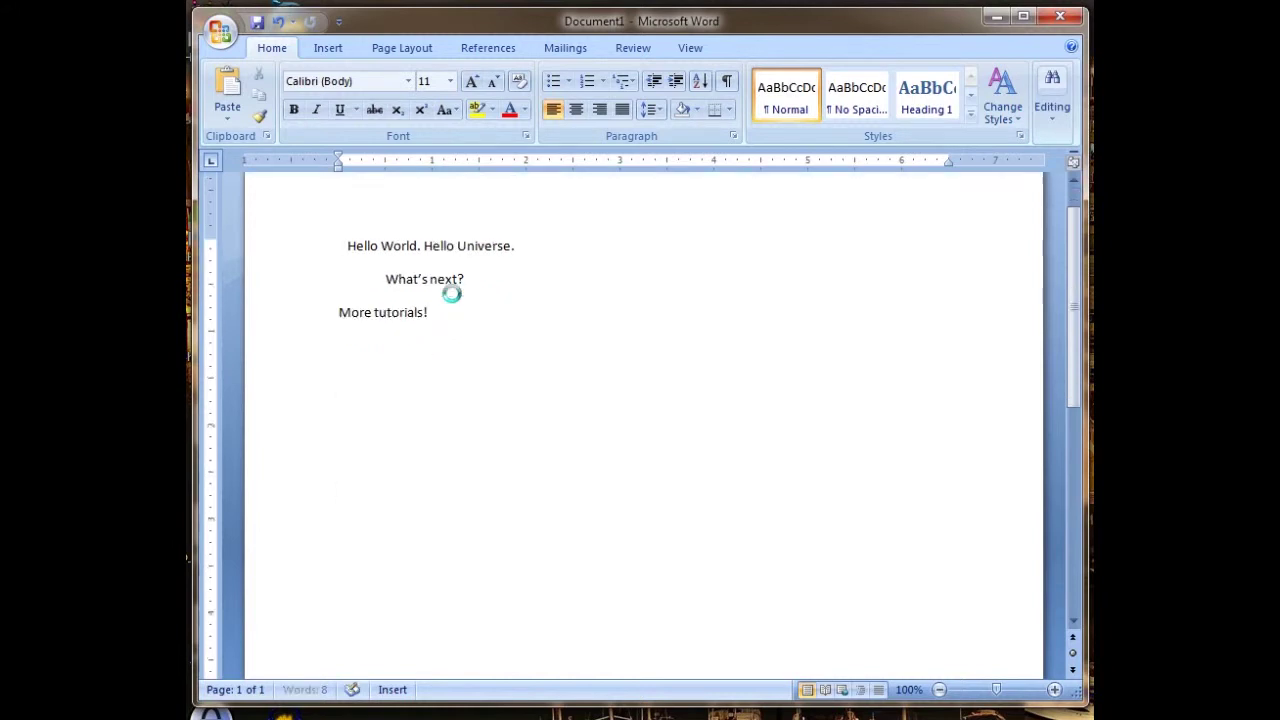
Step: Place the cursor on the first blank line below "More tutorials!" and show the paragraph and formatting marks
{"action": "scroll", "coordinate": [919, 392], "scroll_direction": "up", "scroll_amount": 5}
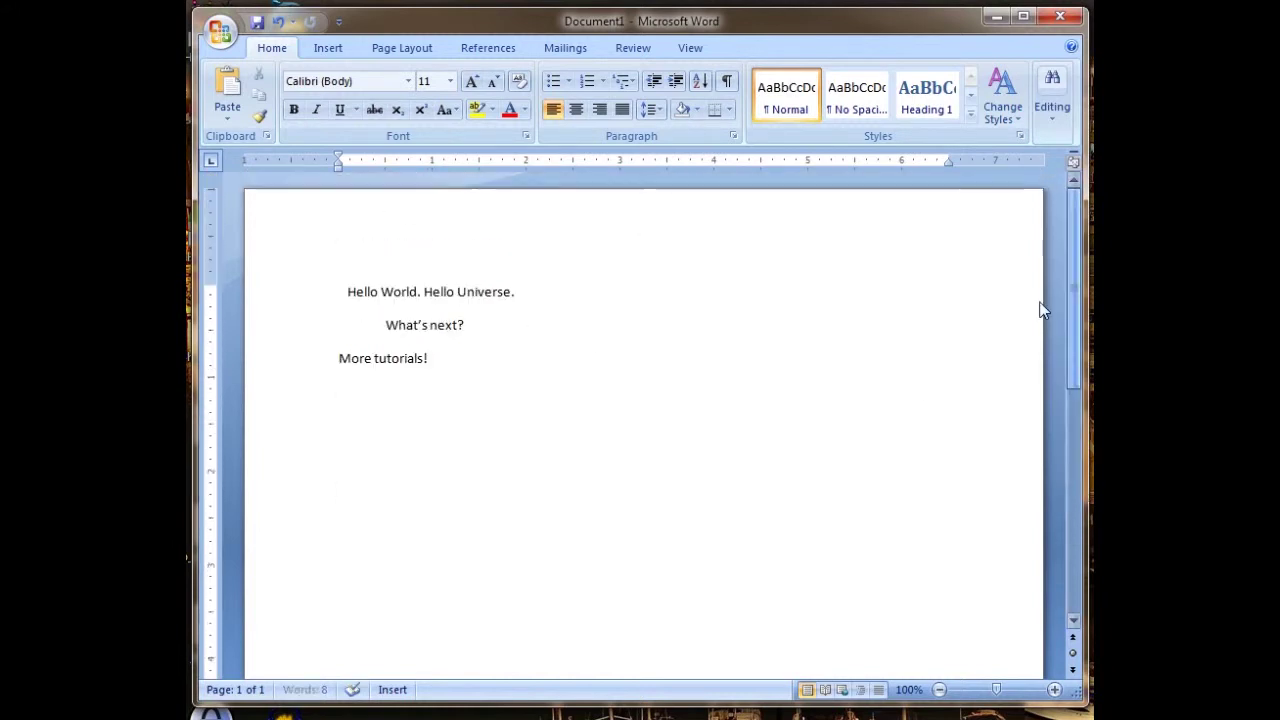
{"action": "left_click", "coordinate": [357, 396]}
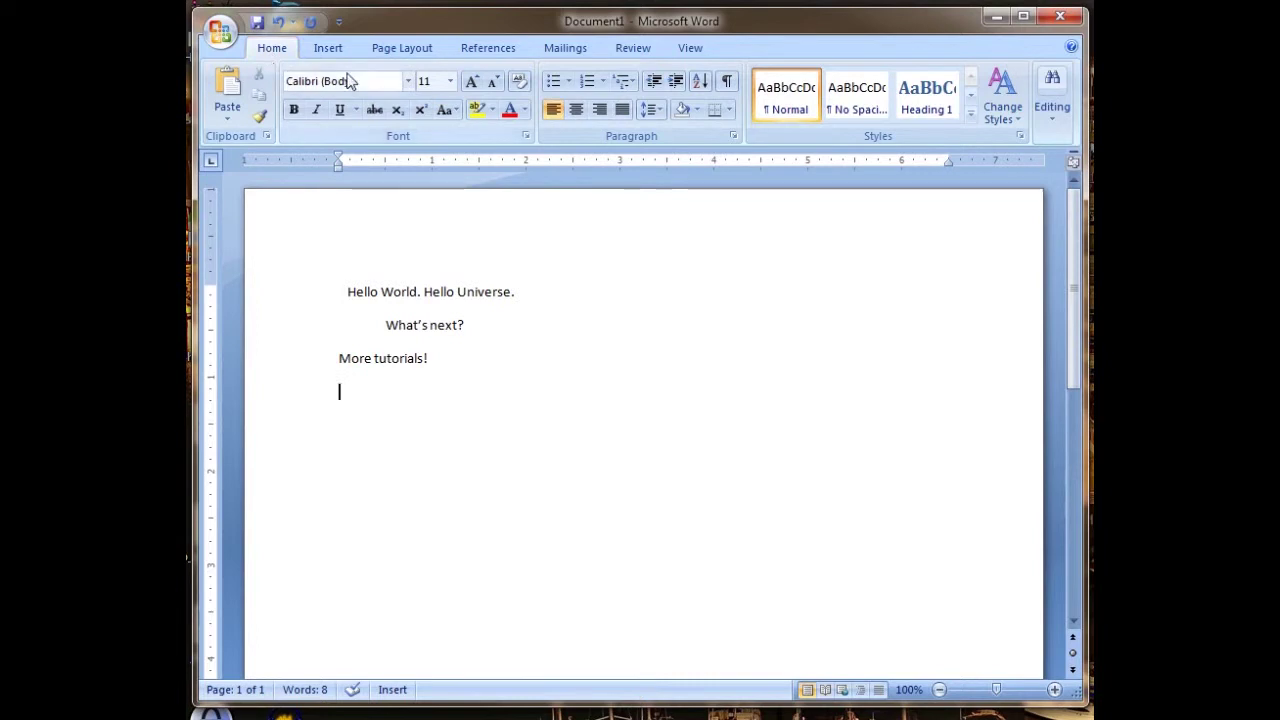
{"action": "left_click", "coordinate": [728, 88]}
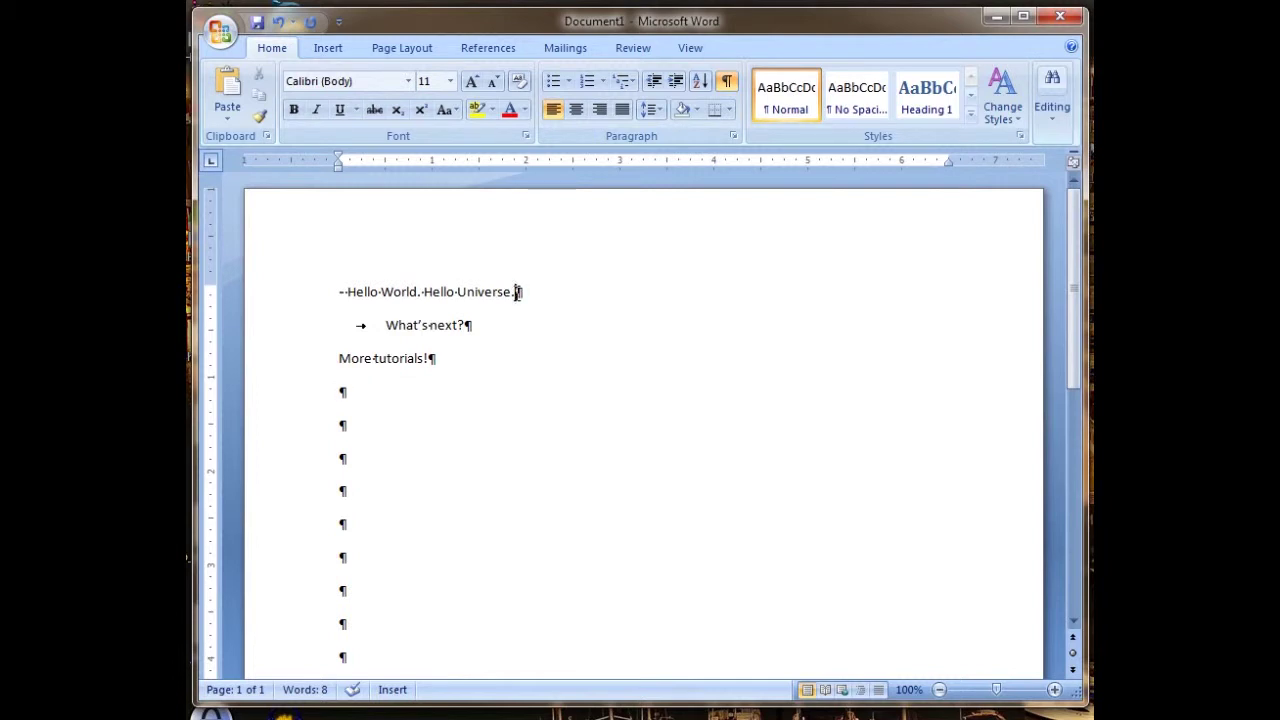
Step: Examine the paragraph mark after "Hello Universe." and select the tab mark before "What's next?"
{"action": "left_click_drag", "start_coordinate": [516, 292], "coordinate": [527, 300]}
{"action": "left_click", "coordinate": [360, 326]}
{"action": "double_click", "coordinate": [360, 326]}
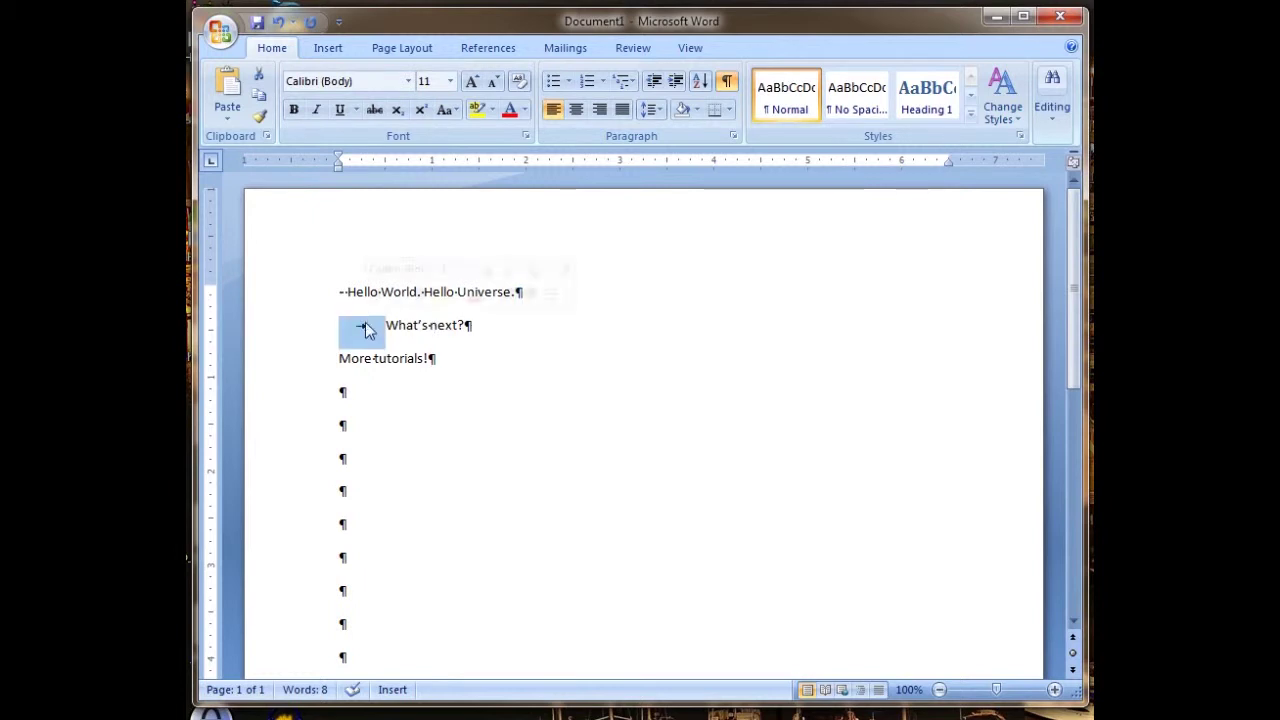
Step: Add several extra spaces between "Hello World." and "Hello Universe." in the first line
{"action": "left_click", "coordinate": [429, 326]}
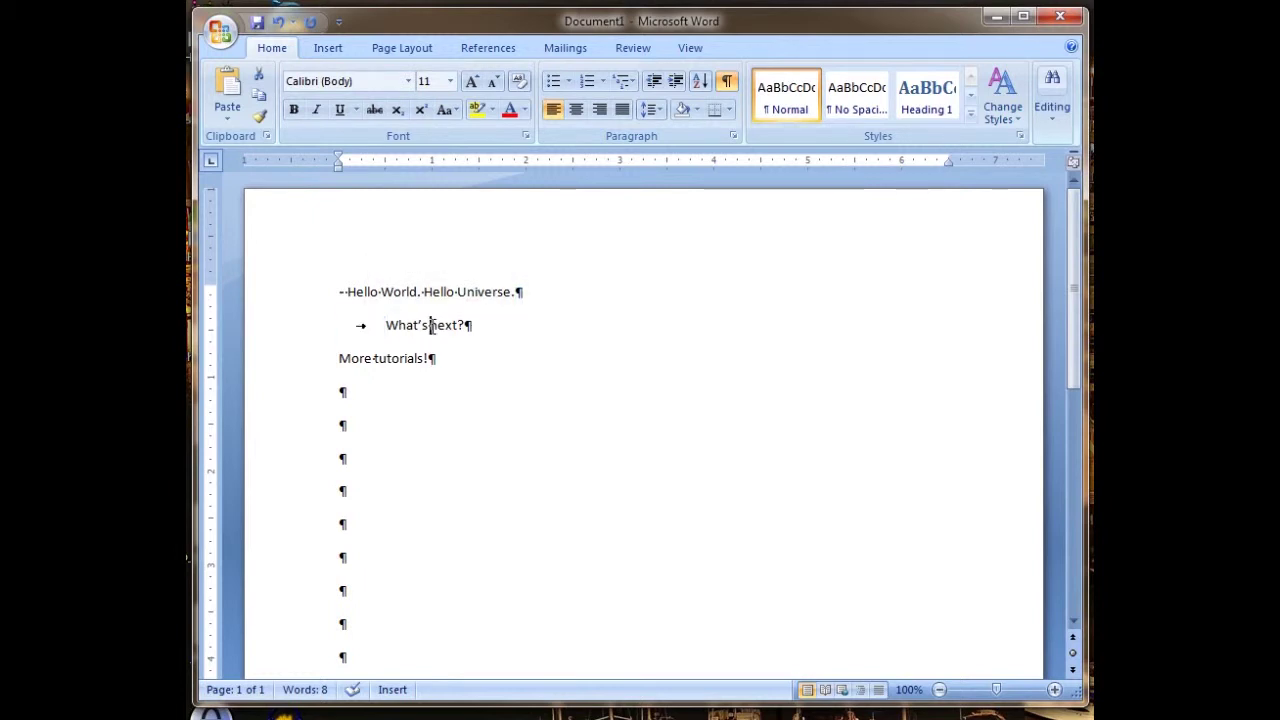
{"action": "double_click", "coordinate": [420, 291]}
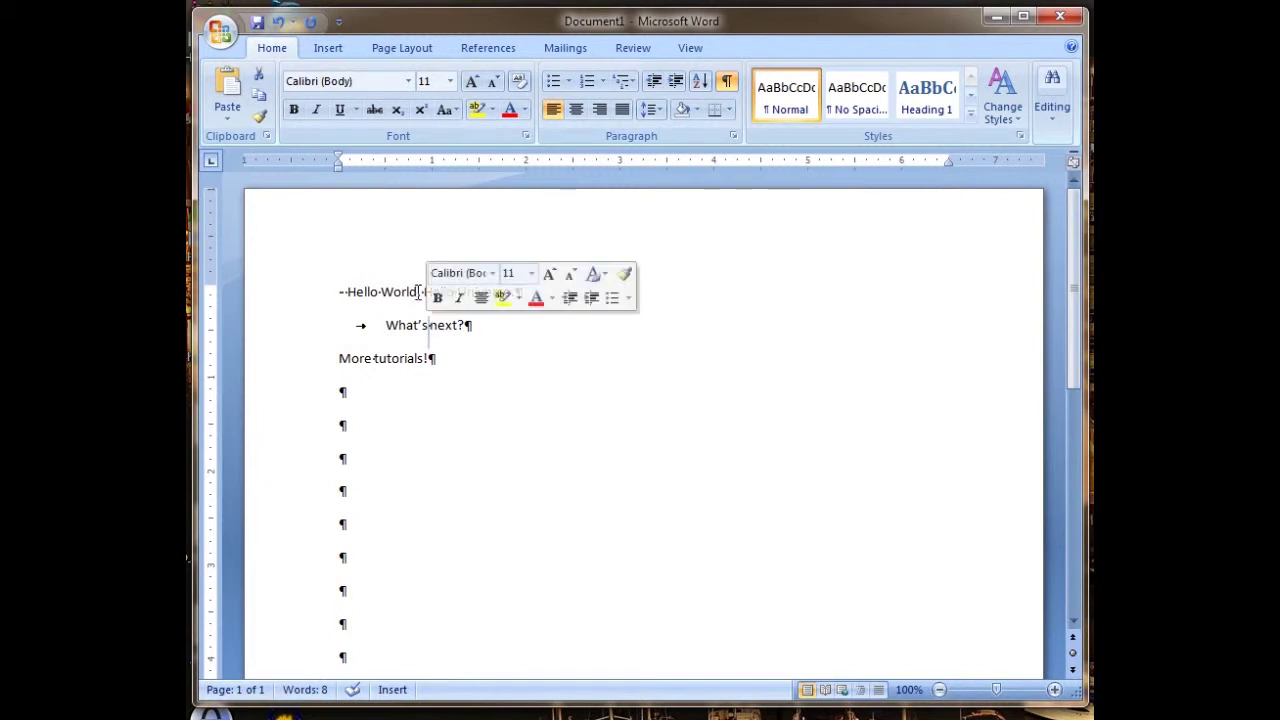
{"action": "left_click", "coordinate": [420, 292]}
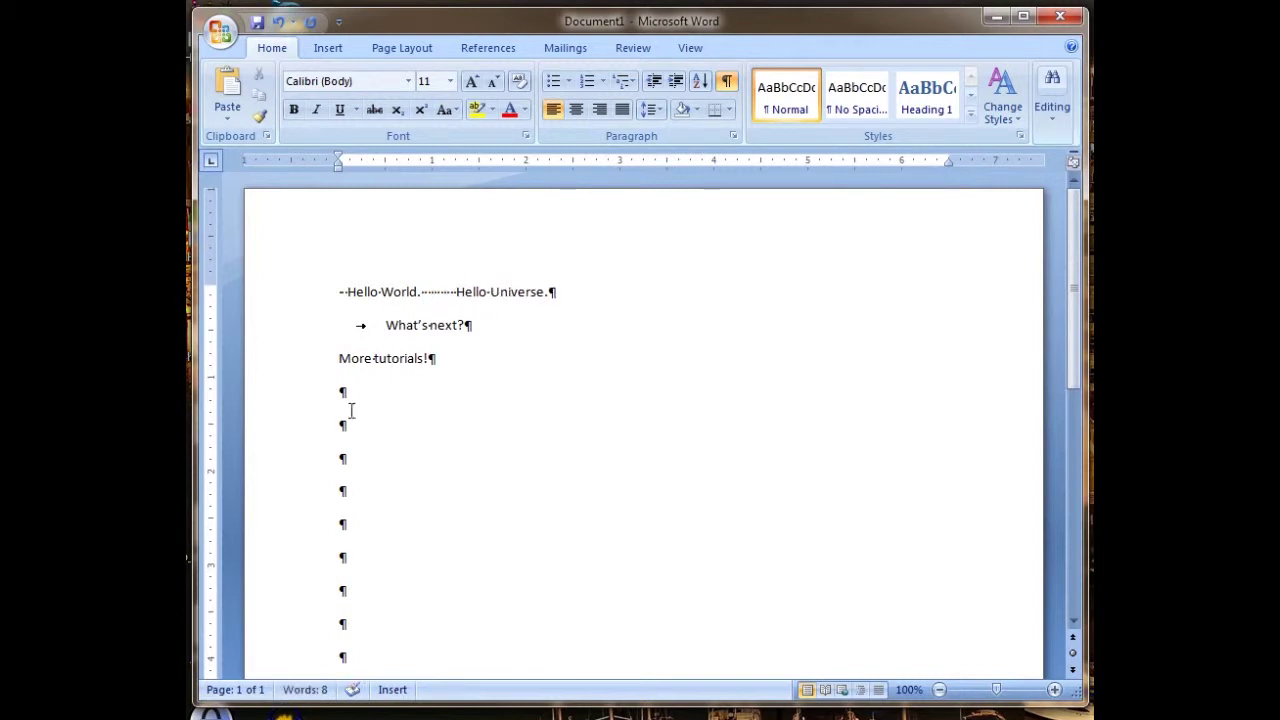
Step: Delete the blank paragraphs below "More tutorials!" except for two, and toggle the paragraph and formatting marks
{"action": "left_click", "coordinate": [386, 585]}
{"action": "key", "text": "BackSpace"}
{"action": "key", "text": "BackSpace"}
{"action": "key", "text": "BackSpace"}
{"action": "key", "text": "BackSpace"}
{"action": "key", "text": "BackSpace"}
{"action": "key", "text": "Delete"}
{"action": "key", "text": "Delete"}
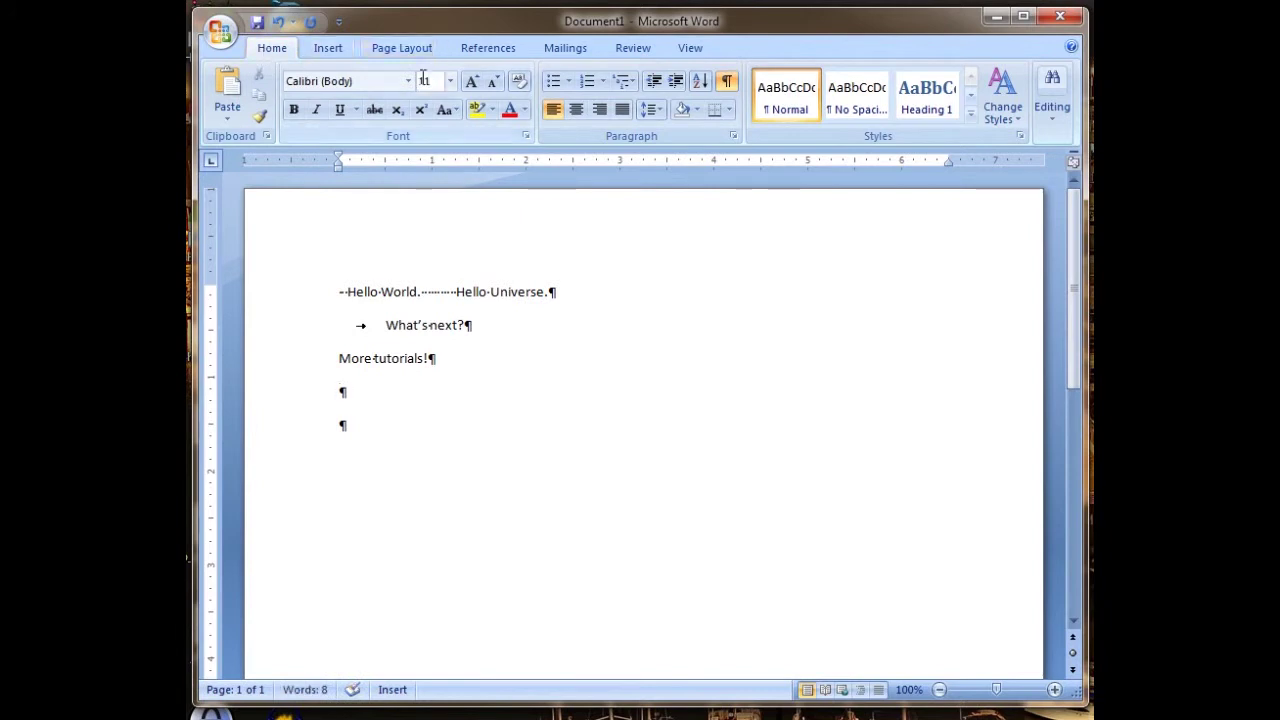
{"action": "left_click", "coordinate": [730, 86]}
{"action": "left_click", "coordinate": [730, 86]}
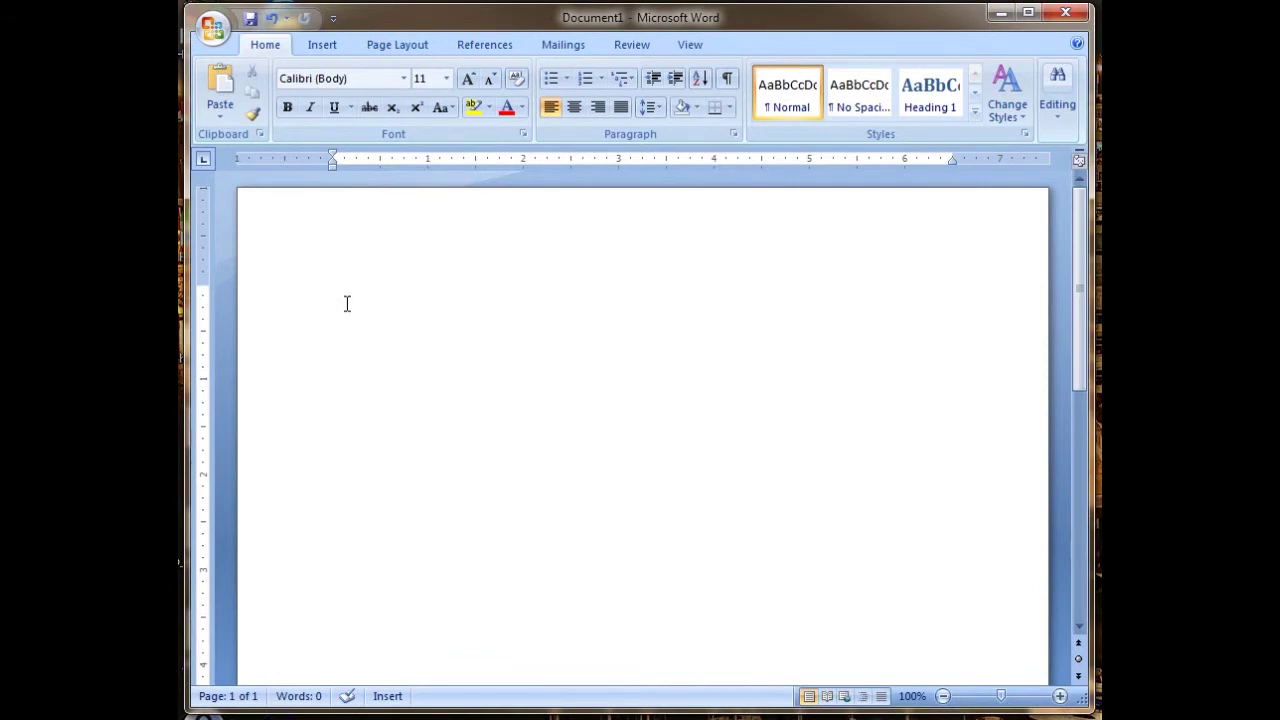
Step: Fill the empty document with generated sample text by entering =rand()
{"action": "type", "text": "=rand()"}
{"action": "key", "text": "Return"}
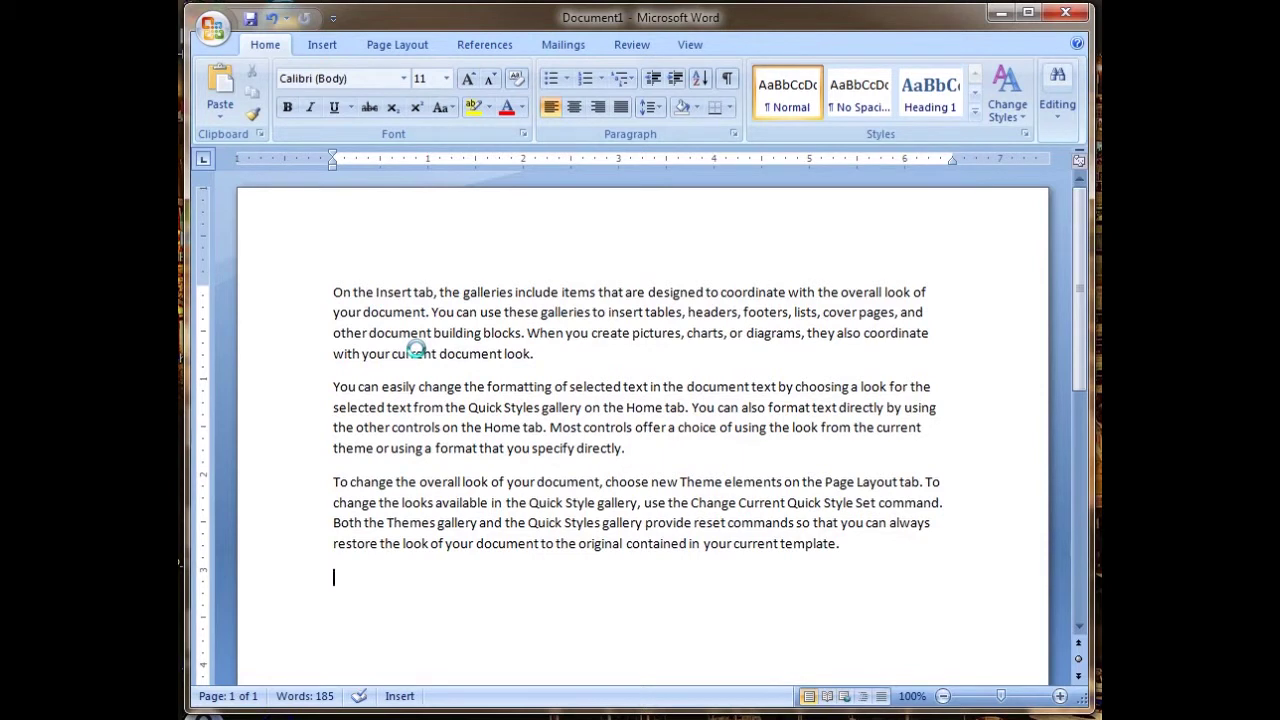
Step: Select "On the Insert tab, the galleries" at the start of the document, character by character
{"action": "key", "text": "Up"}
{"action": "key", "text": "Up"}
{"action": "key", "text": "Up"}
{"action": "key", "text": "Up"}
{"action": "key", "text": "Up"}
{"action": "key", "text": "Up"}
{"action": "key", "text": "Up"}
{"action": "key", "text": "Up"}
{"action": "key", "text": "Up"}
{"action": "key", "text": "Up"}
{"action": "key", "text": "Up"}
{"action": "key", "text": "shift+Right"}
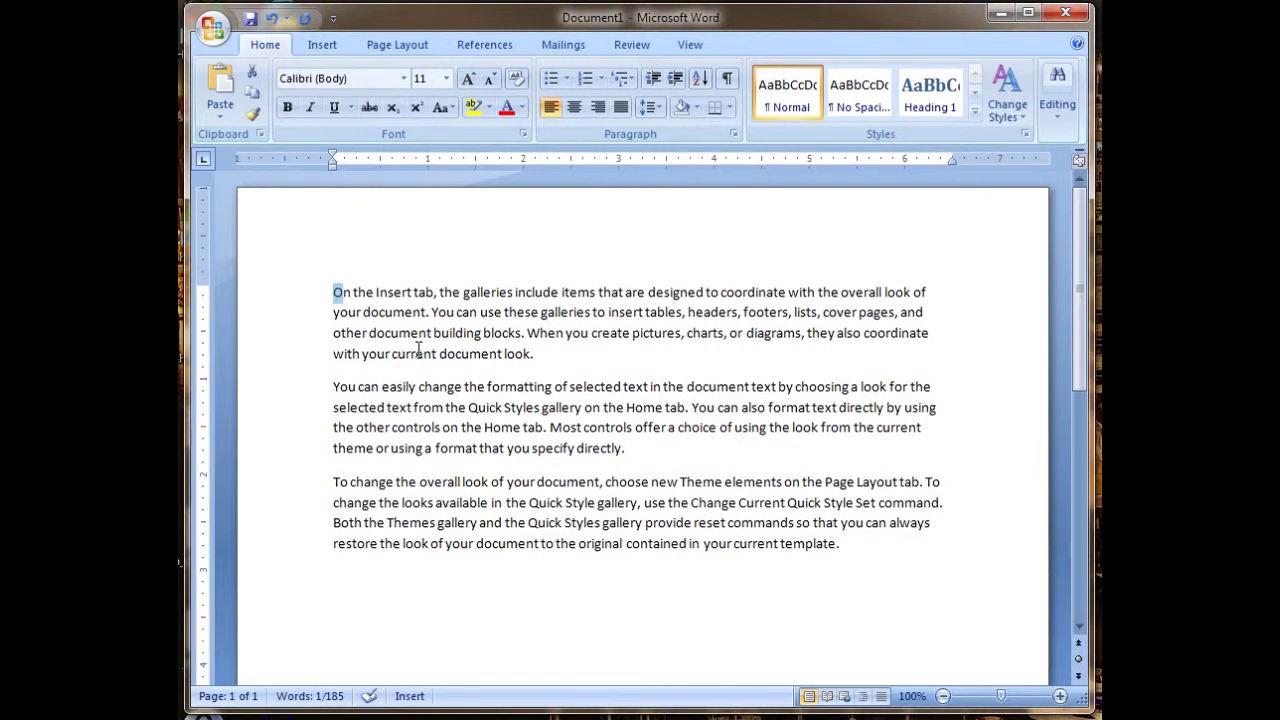
{"action": "key", "text": "shift+Right"}
{"action": "key", "text": "shift+Right"}
{"action": "key", "text": "shift+Right"}
{"action": "key", "text": "shift+Right"}
{"action": "key", "text": "shift+Right"}
{"action": "key", "text": "shift+Right"}
{"action": "key", "text": "shift+Right"}
{"action": "key", "text": "shift+Right"}
{"action": "key", "text": "shift+Right"}
{"action": "key", "text": "shift+Right"}
{"action": "key", "text": "shift+Right"}
{"action": "key", "text": "shift+Right"}
{"action": "key", "text": "shift+Right"}
{"action": "key", "text": "shift+Right"}
{"action": "key", "text": "shift+Right"}
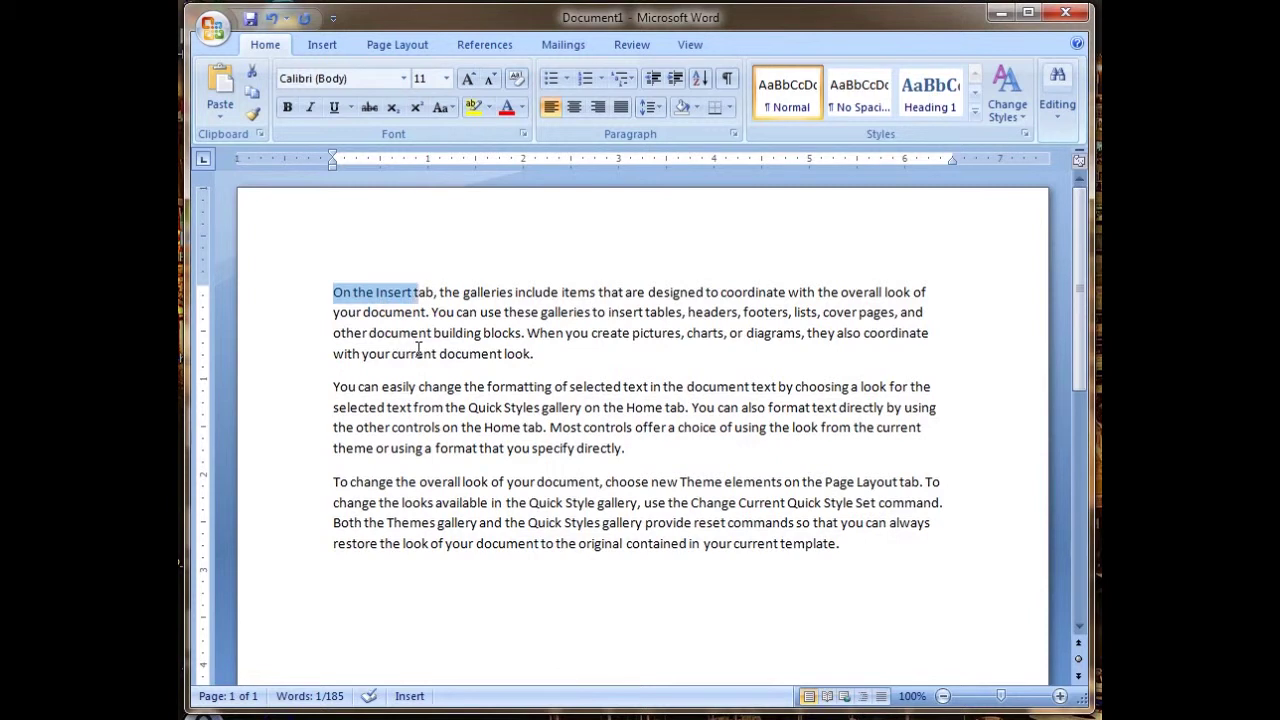
{"action": "key", "text": "shift+Right"}
{"action": "key", "text": "shift+Right"}
{"action": "key", "text": "shift+Right"}
{"action": "key", "text": "shift+Right"}
{"action": "key", "text": "shift+Right"}
{"action": "key", "text": "shift+Right"}
{"action": "key", "text": "shift+Right"}
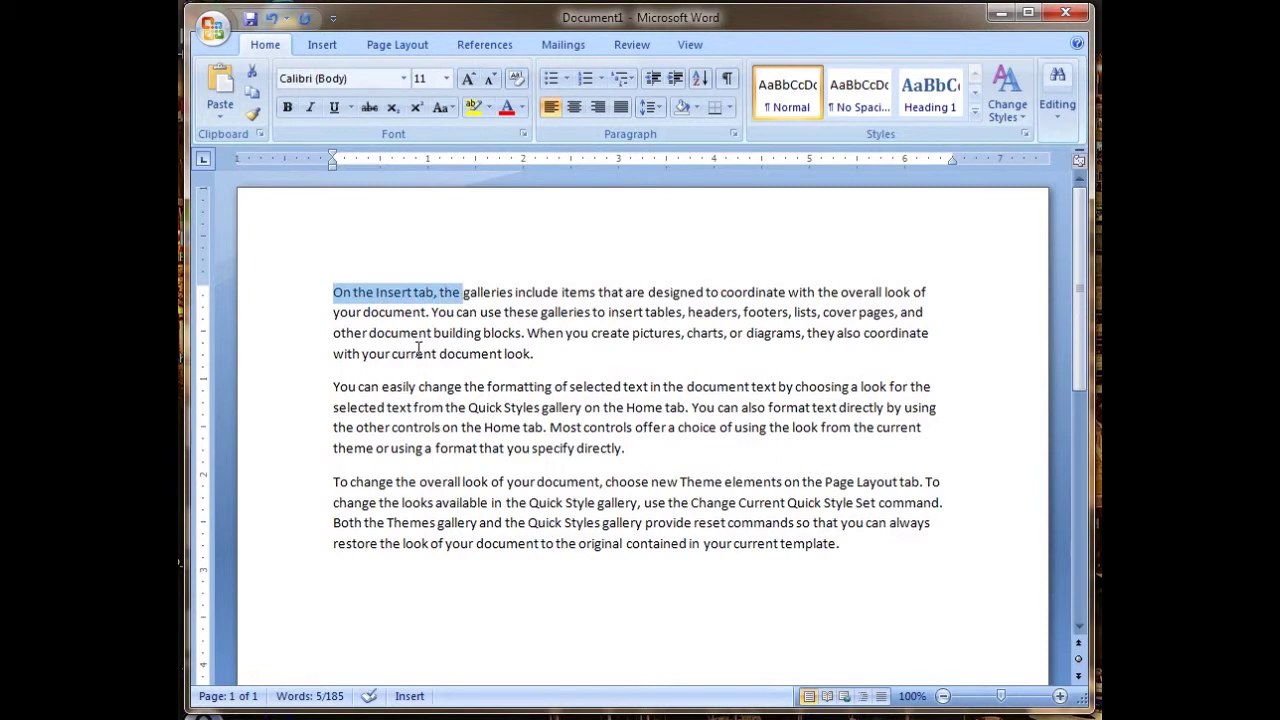
{"action": "key", "text": "shift+Right"}
{"action": "key", "text": "shift+Right"}
{"action": "key", "text": "shift+Right"}
{"action": "key", "text": "shift+Right"}
{"action": "key", "text": "shift+Right"}
{"action": "key", "text": "shift+Right"}
{"action": "key", "text": "shift+Right"}
{"action": "key", "text": "shift+Right"}
{"action": "key", "text": "shift+Right"}
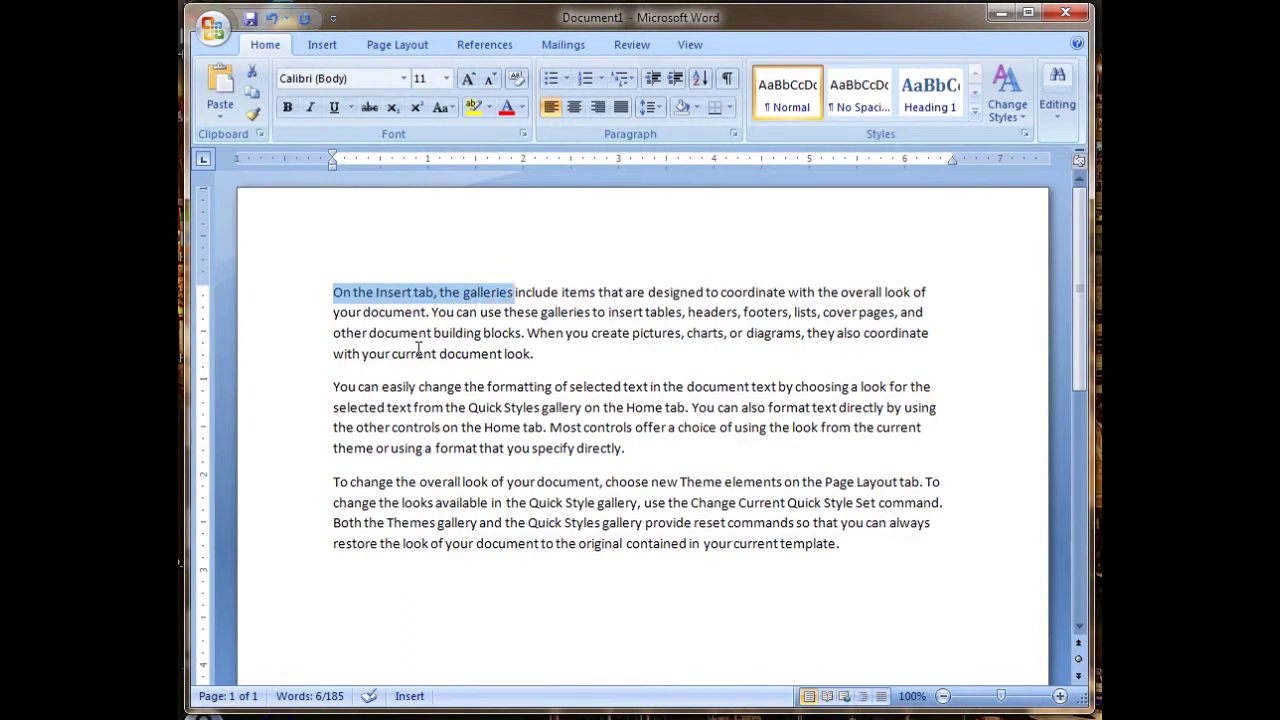
Step: Extend the selection line by line over all the sample text, and clear it by moving to the document's end
{"action": "key", "text": "shift+Down"}
{"action": "key", "text": "shift+Down"}
{"action": "key", "text": "shift+Down"}
{"action": "key", "text": "shift+Down"}
{"action": "key", "text": "shift+Down"}
{"action": "key", "text": "shift+Down"}
{"action": "key", "text": "shift+Down"}
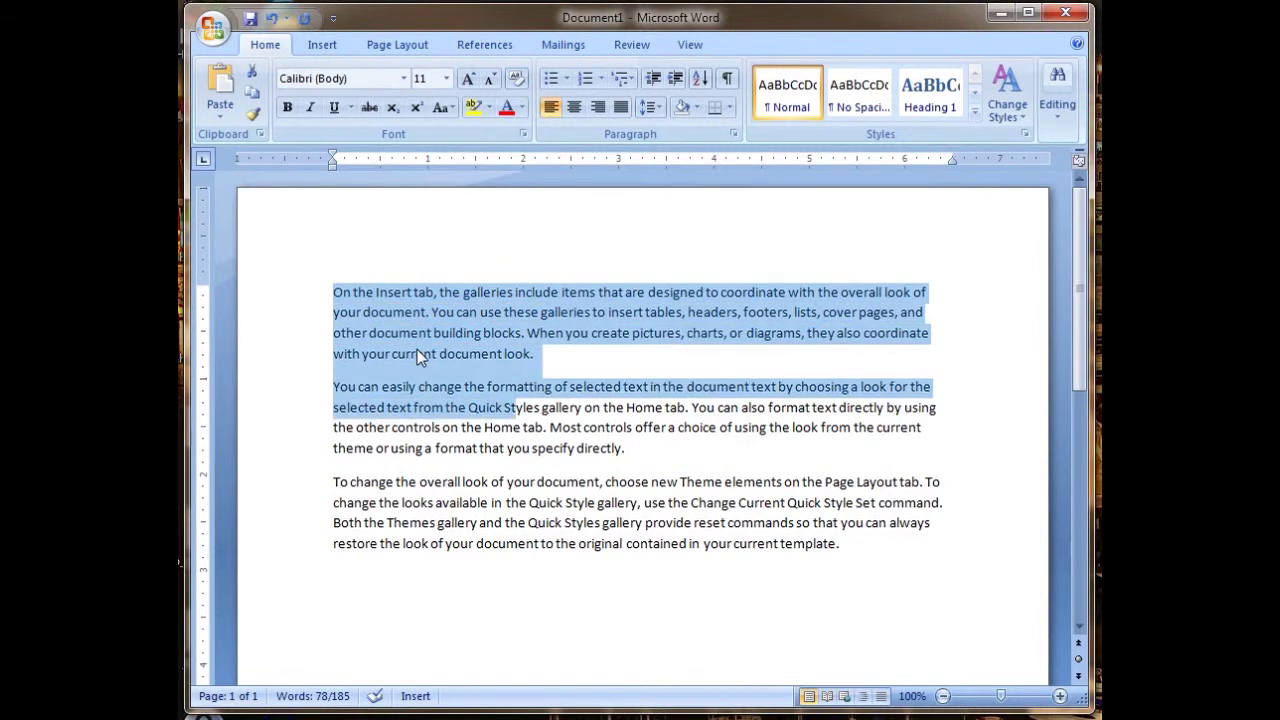
{"action": "key", "text": "shift+Down"}
{"action": "key", "text": "shift+Down"}
{"action": "key", "text": "shift+Down"}
{"action": "key", "text": "shift+Down"}
{"action": "key", "text": "shift+Down"}
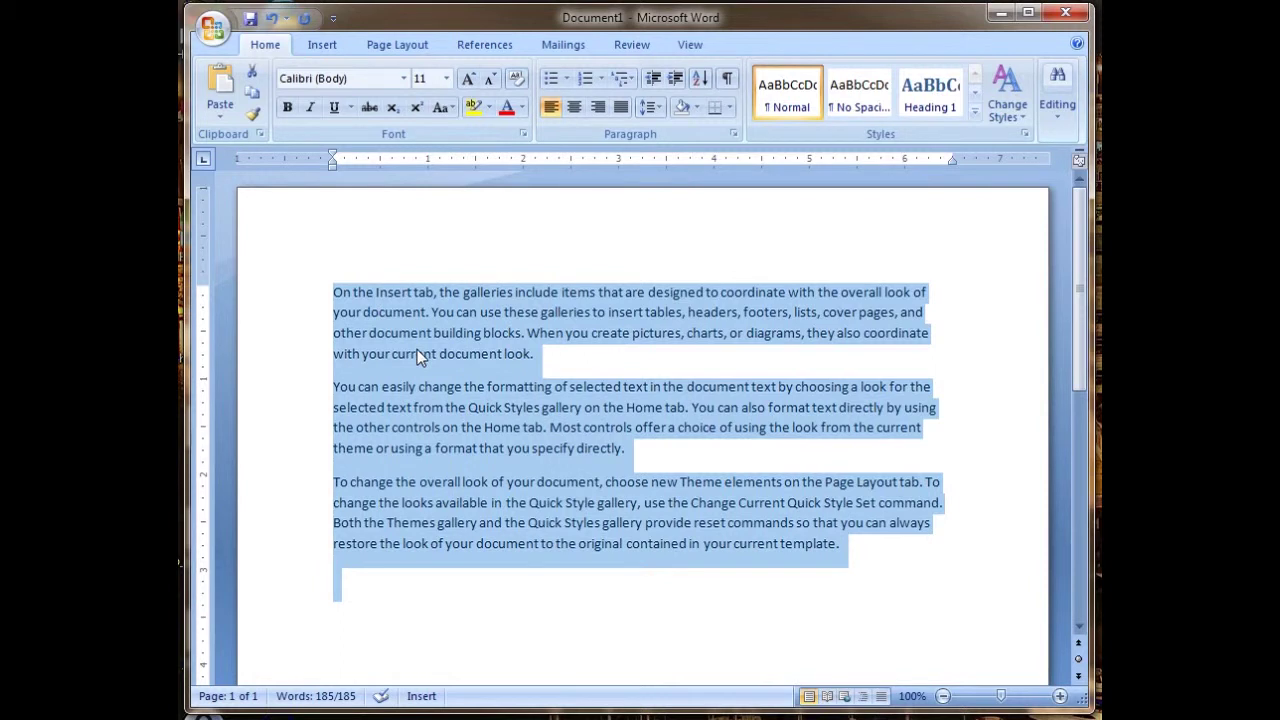
{"action": "key", "text": "ctrl+End"}
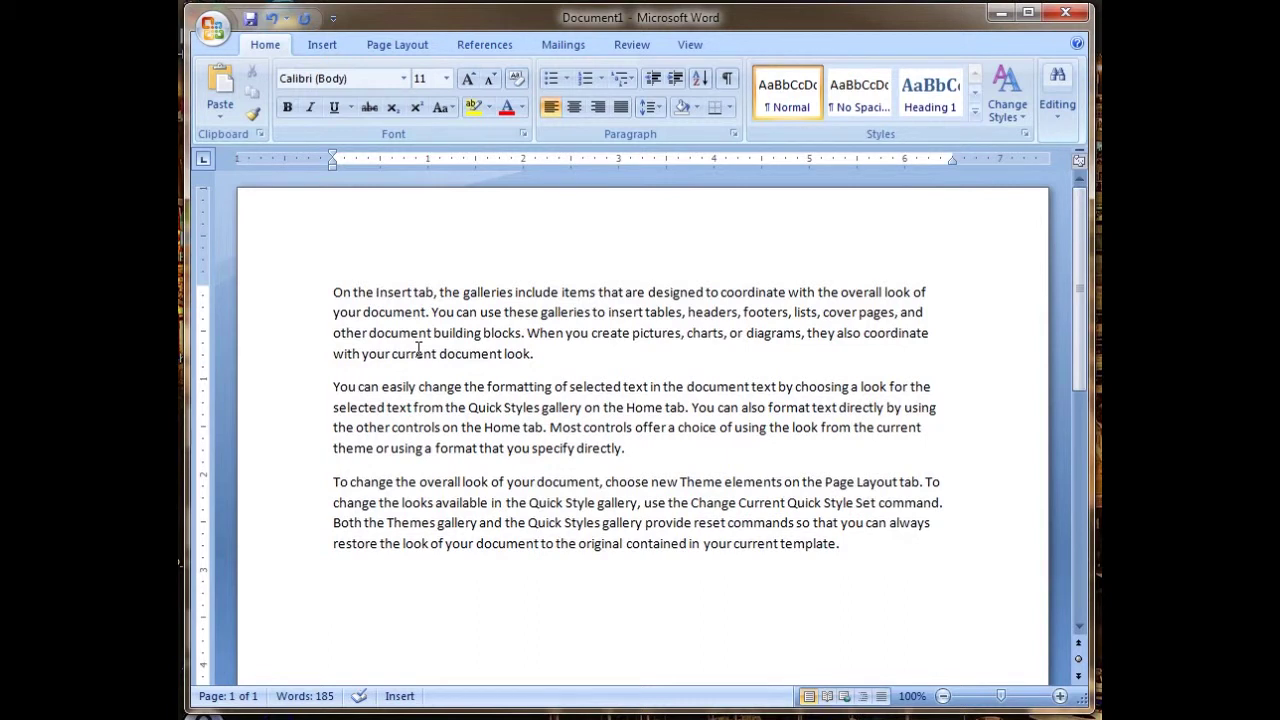
Step: Select all three paragraphs in one sweep from the first word to the last, and clear the selection
{"action": "left_click", "coordinate": [331, 291]}
{"action": "left_click_drag", "start_coordinate": [331, 292], "coordinate": [881, 543]}
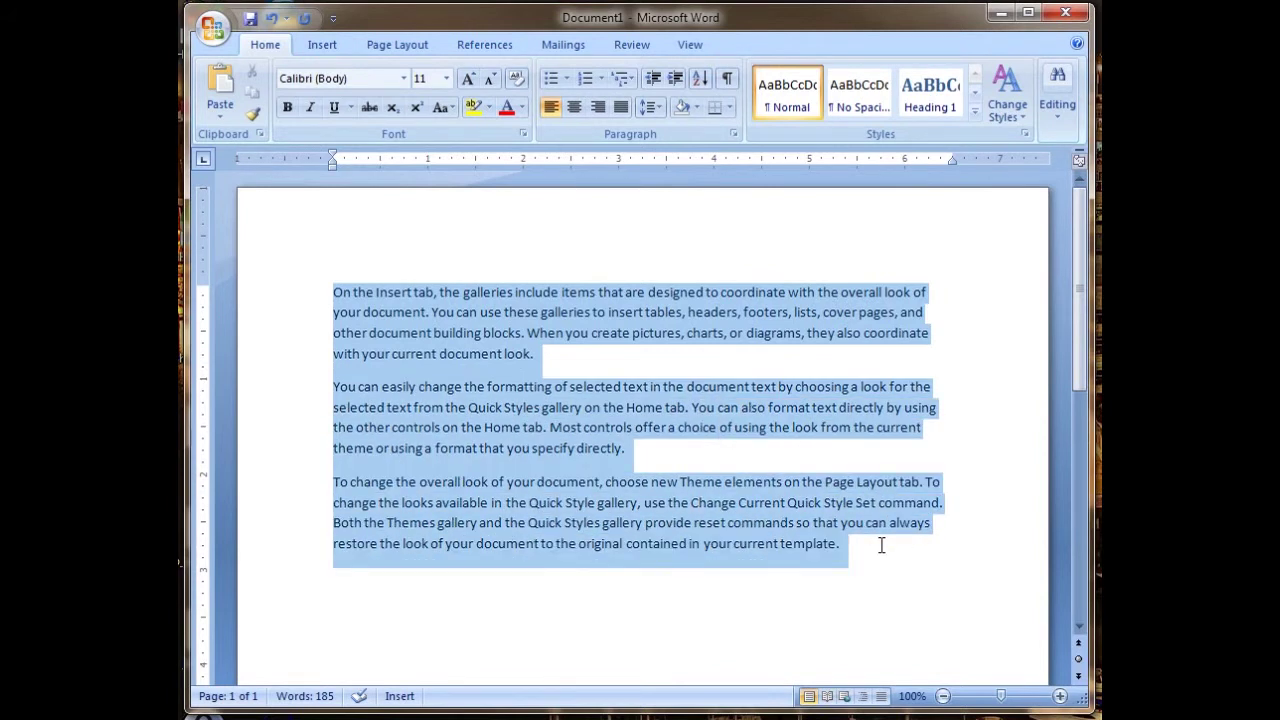
{"action": "left_click_drag", "start_coordinate": [881, 545], "coordinate": [880, 551]}
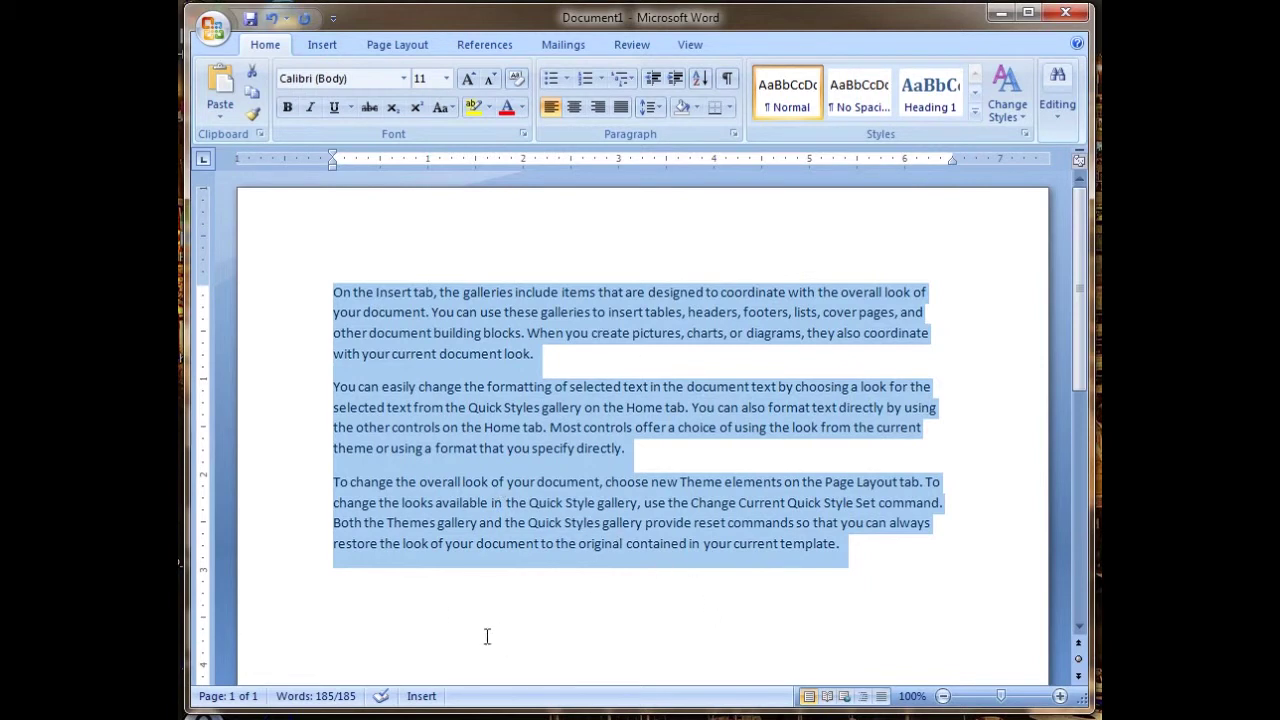
{"action": "left_click", "coordinate": [291, 477]}
{"action": "left_click", "coordinate": [325, 575]}
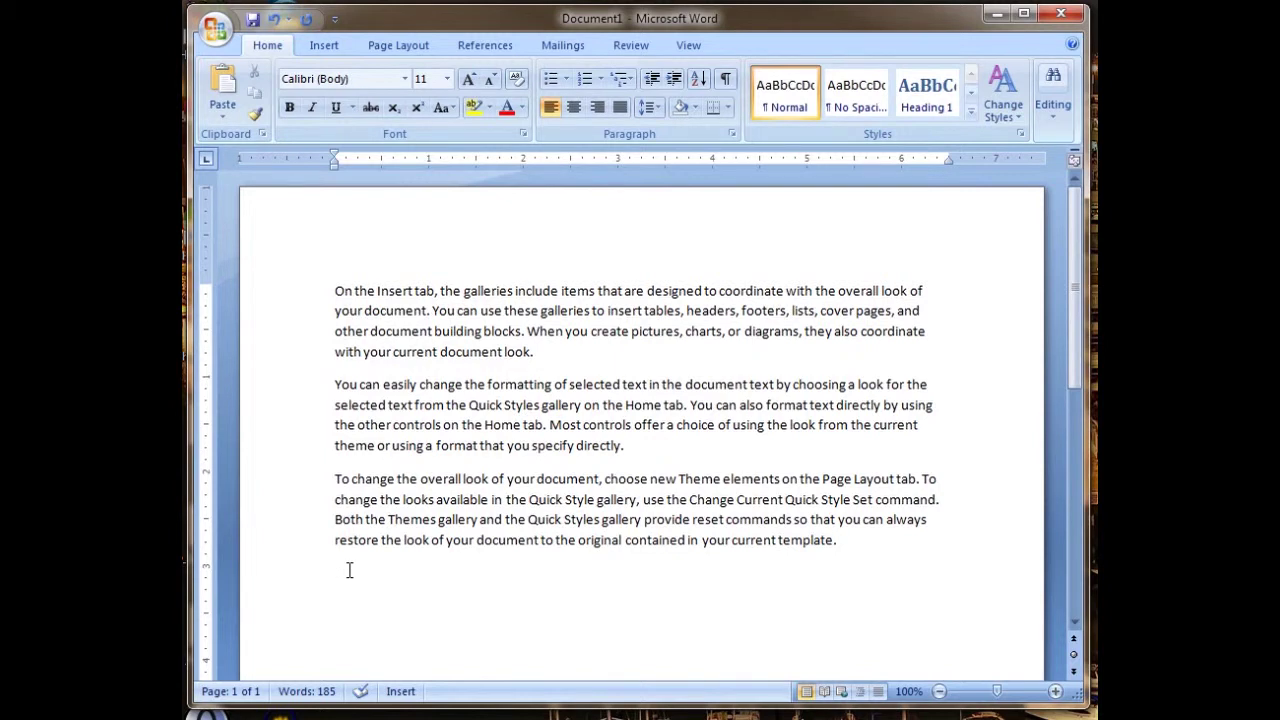
Step: Place the text cursor after the second paragraph, before the first word, and after the last paragraph in turn
{"action": "left_click", "coordinate": [632, 443]}
{"action": "left_click", "coordinate": [336, 290]}
{"action": "left_click", "coordinate": [859, 544]}
Step: Move the text cursor line by line and character by character through the paragraphs, and display the Insert commands
{"action": "key", "text": "Up"}
{"action": "key", "text": "Up"}
{"action": "key", "text": "Up"}
{"action": "key", "text": "Up"}
{"action": "key", "text": "Up"}
{"action": "key", "text": "Up"}
{"action": "key", "text": "Up"}
{"action": "key", "text": "Left"}
{"action": "key", "text": "Left"}
{"action": "key", "text": "Left"}
{"action": "key", "text": "Left"}
{"action": "key", "text": "Left"}
{"action": "key", "text": "Left"}
{"action": "key", "text": "Down"}
{"action": "key", "text": "Down"}
{"action": "key", "text": "Down"}
{"action": "key", "text": "Down"}
{"action": "key", "text": "Down"}
{"action": "key", "text": "Right"}
{"action": "key", "text": "Right"}
{"action": "key", "text": "Right"}
{"action": "key", "text": "Right"}
{"action": "key", "text": "Right"}
{"action": "key", "text": "Right"}
{"action": "key", "text": "Right"}
{"action": "key", "text": "Right"}
{"action": "key", "text": "Down"}
{"action": "key", "text": "Down"}
{"action": "key", "text": "alt+n"}
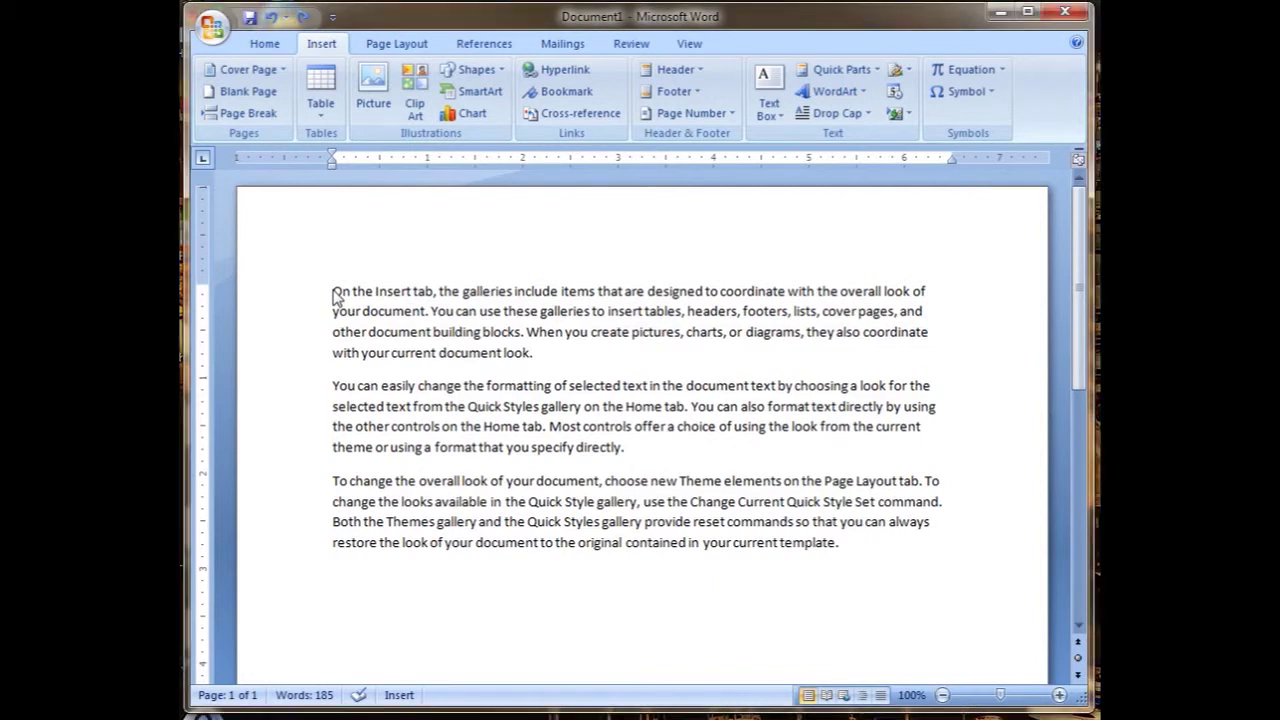
Step: Make the first paragraph, starting "On the Insert tab", bold
{"action": "left_click_drag", "start_coordinate": [334, 293], "coordinate": [541, 359]}
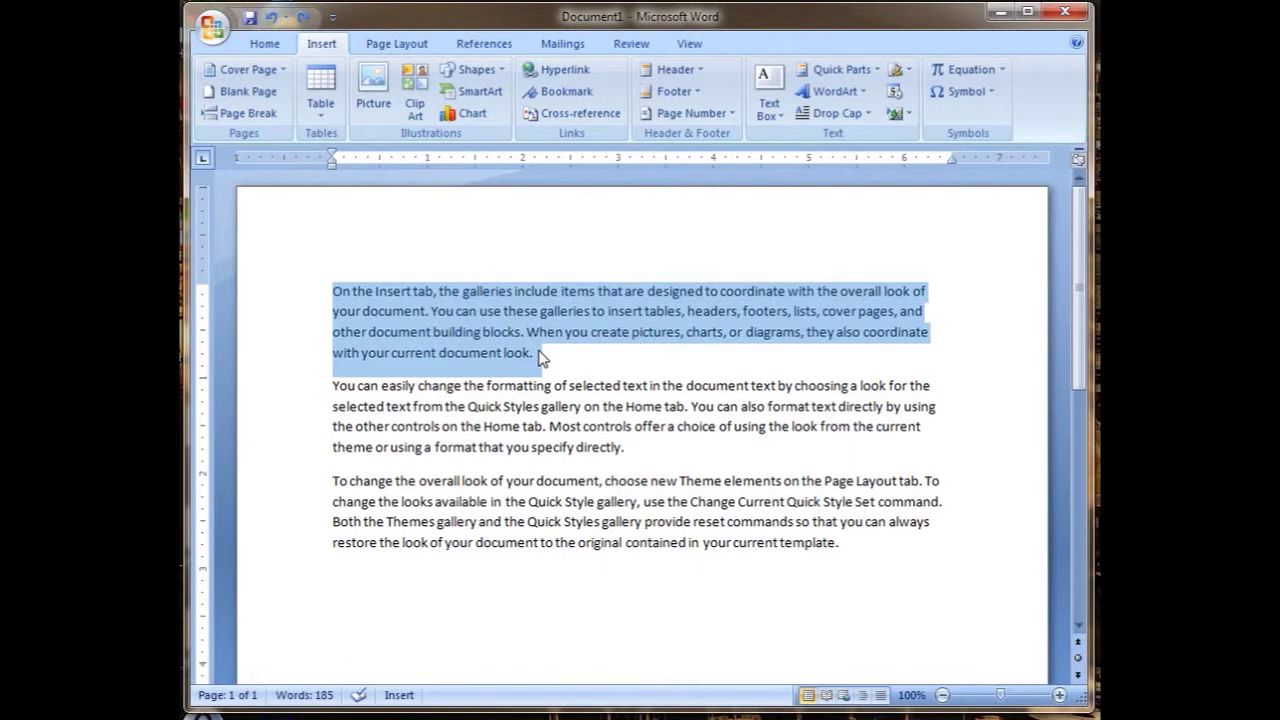
{"action": "left_click_drag", "start_coordinate": [541, 359], "coordinate": [542, 357]}
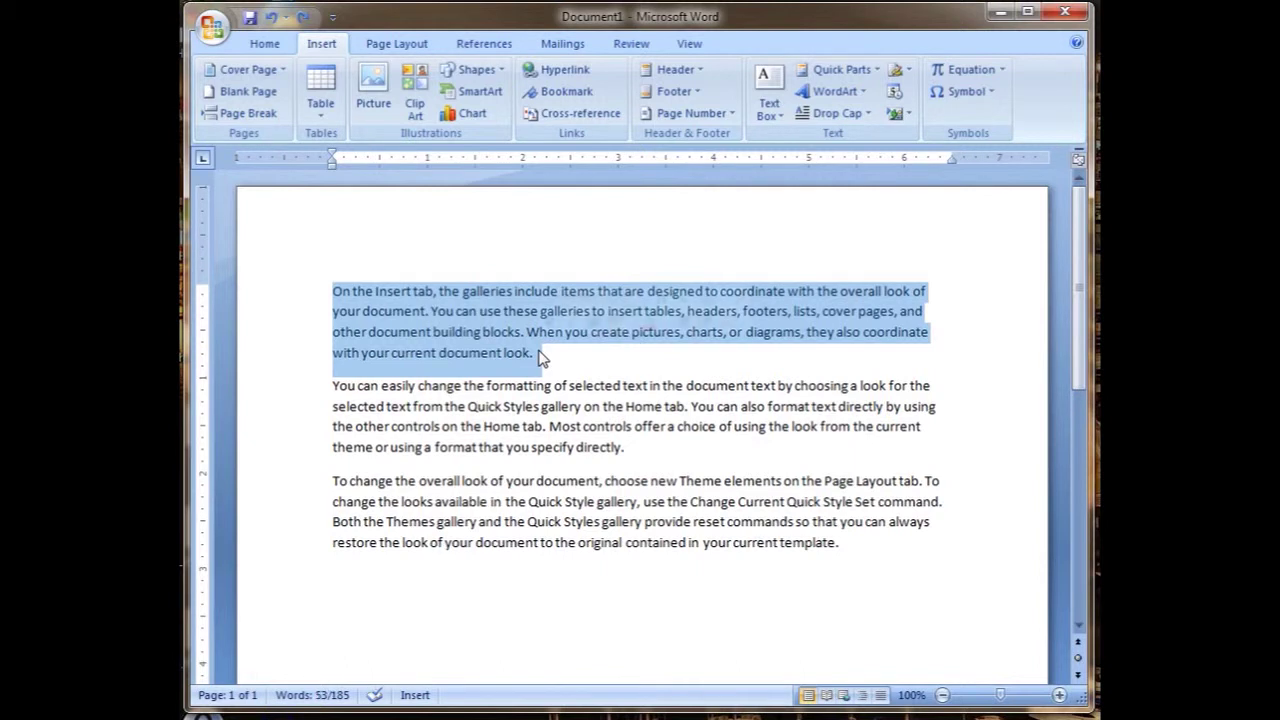
{"action": "left_click", "coordinate": [270, 45]}
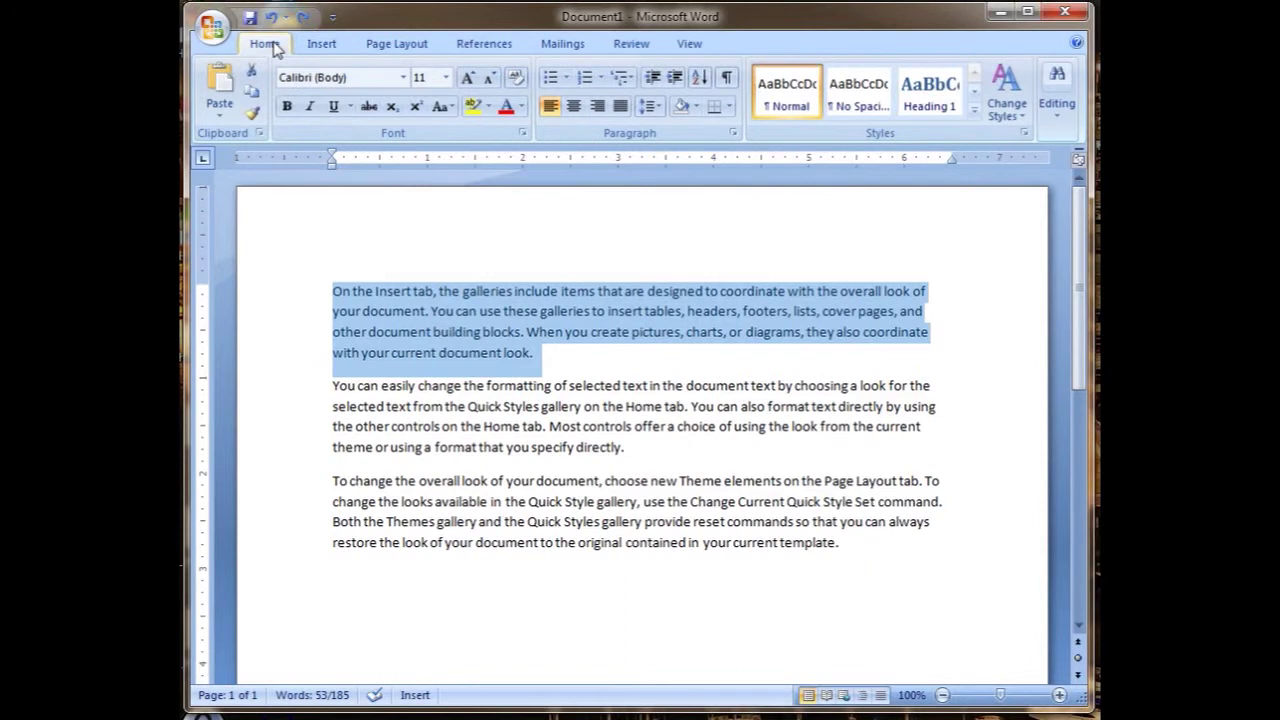
{"action": "left_click", "coordinate": [286, 107]}
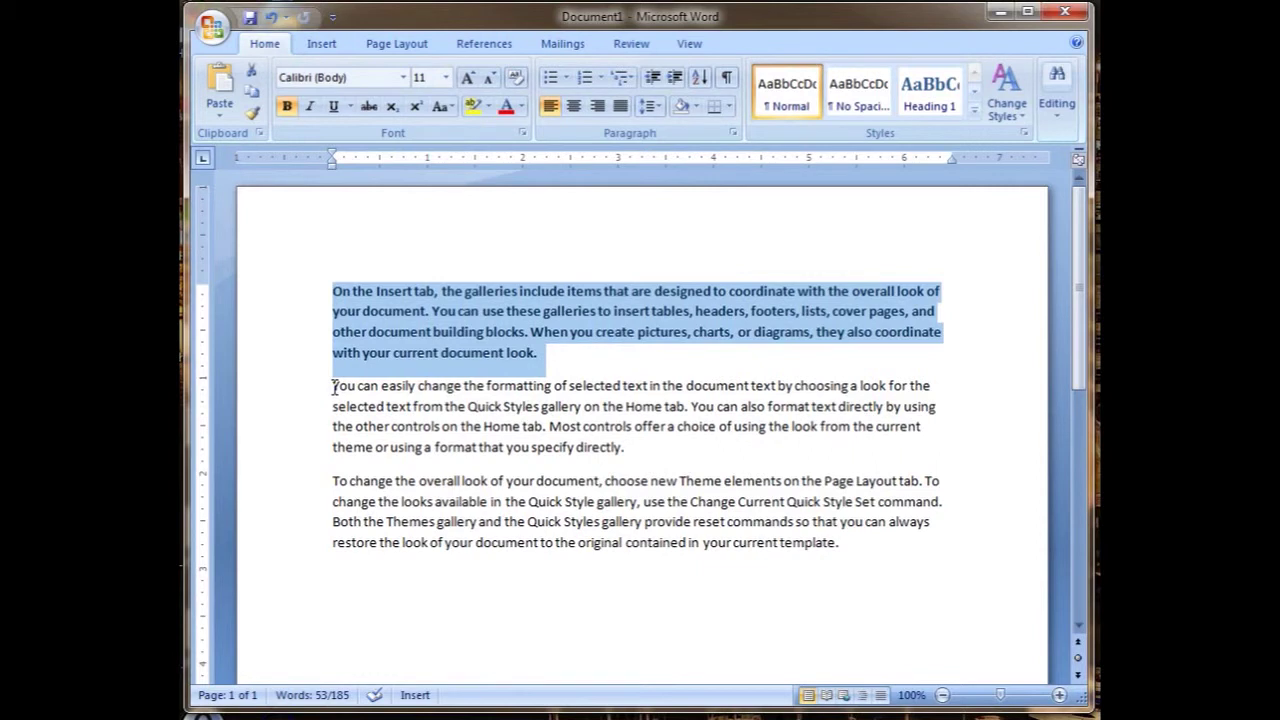
Step: Make the second paragraph, starting "You can easily change the formatting", bold
{"action": "left_click", "coordinate": [334, 388]}
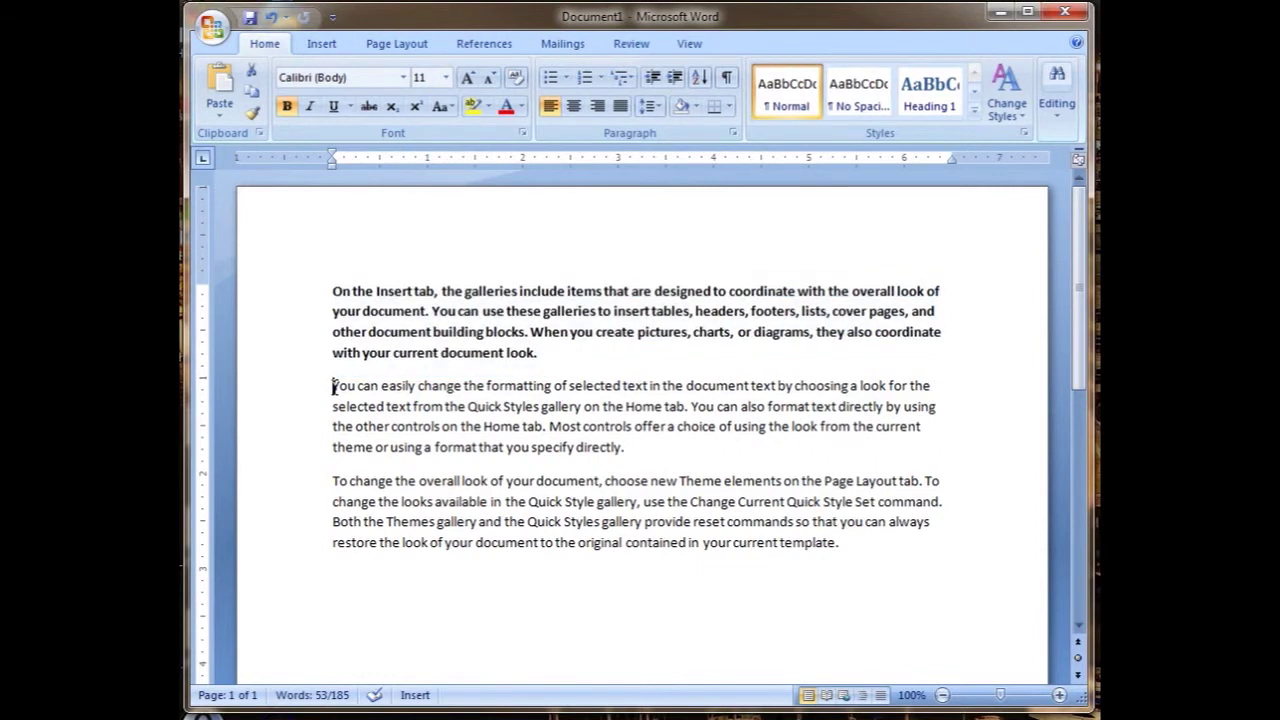
{"action": "left_click_drag", "start_coordinate": [334, 388], "coordinate": [641, 449]}
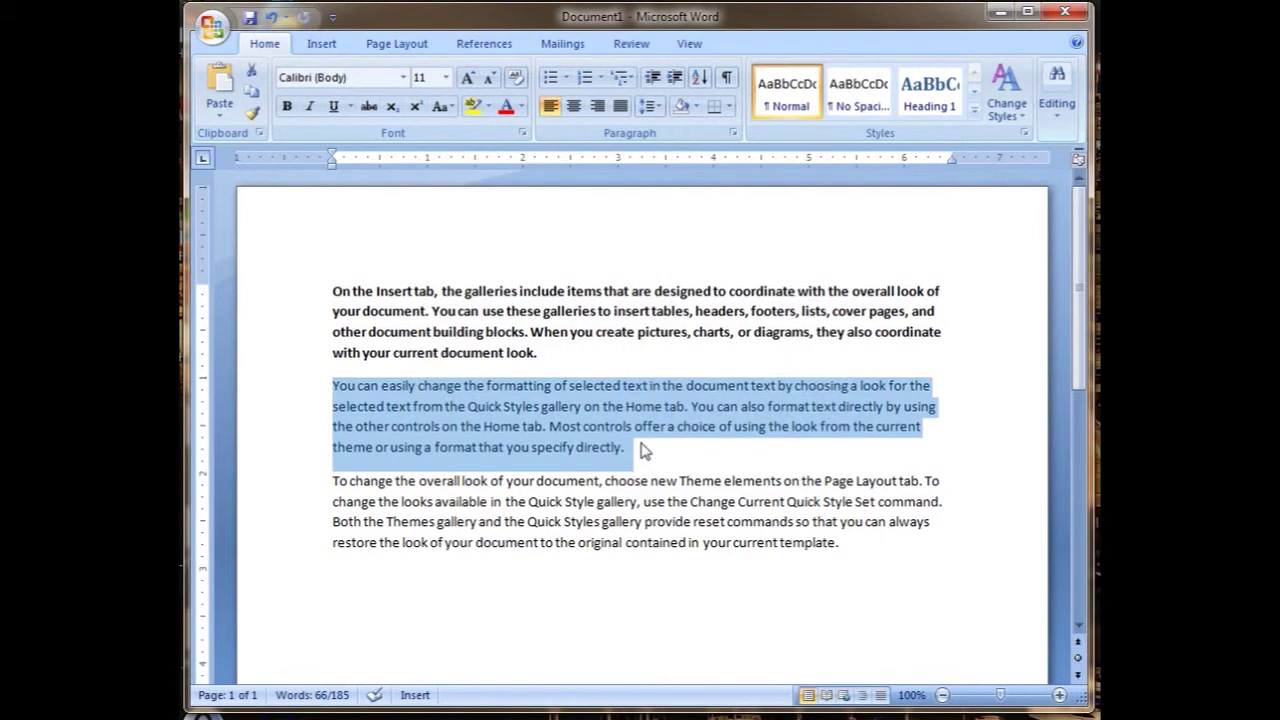
{"action": "key", "text": "ctrl+b"}
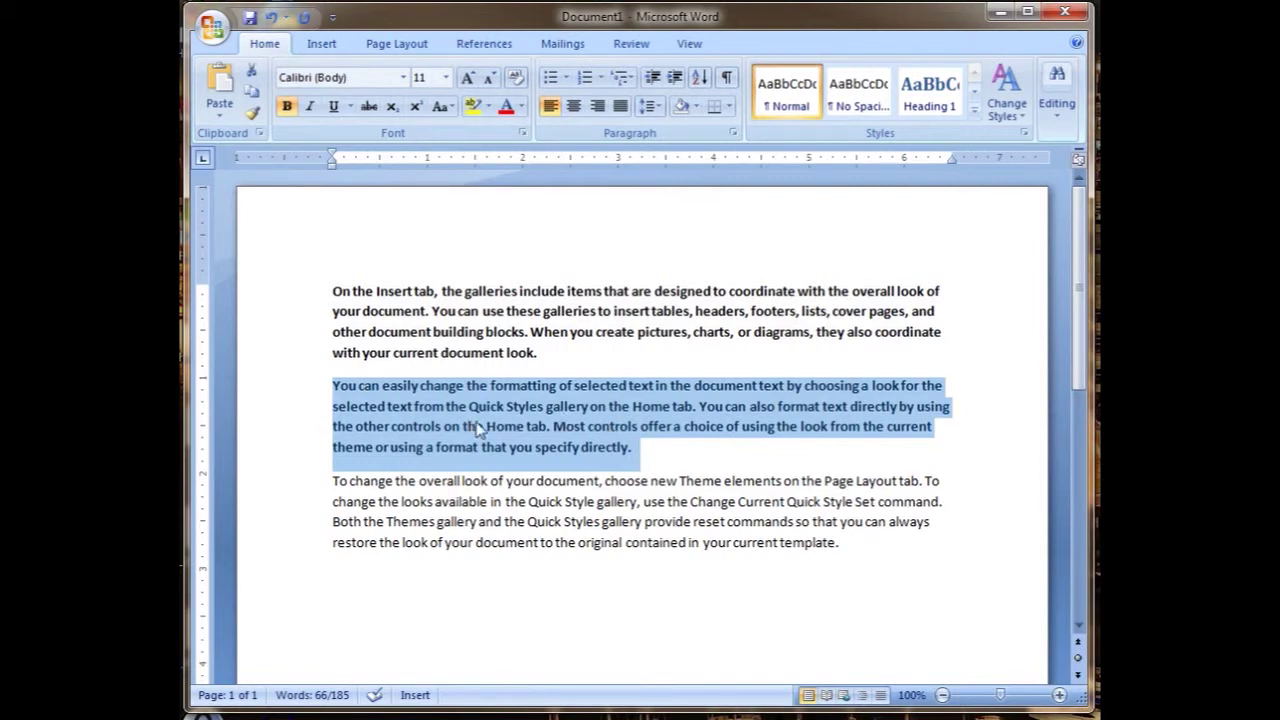
Step: Cut the selected bold second paragraph from the document
{"action": "right_click", "coordinate": [604, 437]}
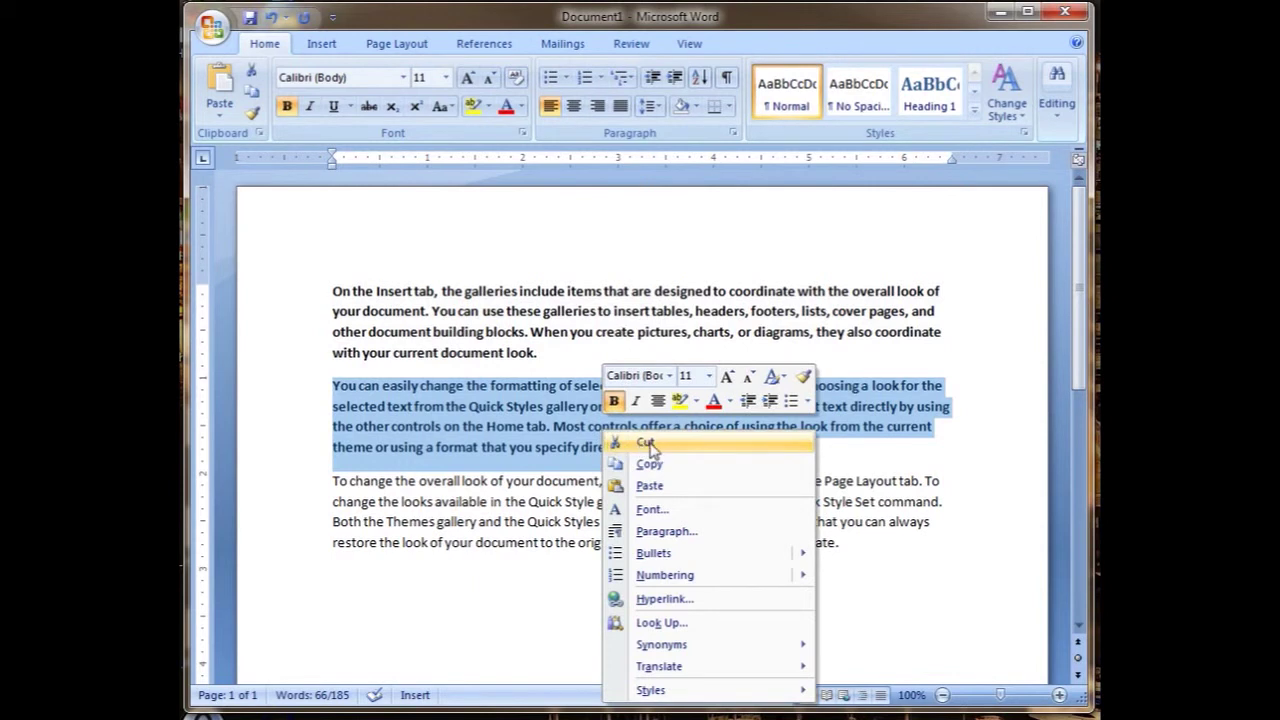
{"action": "key", "text": "Escape"}
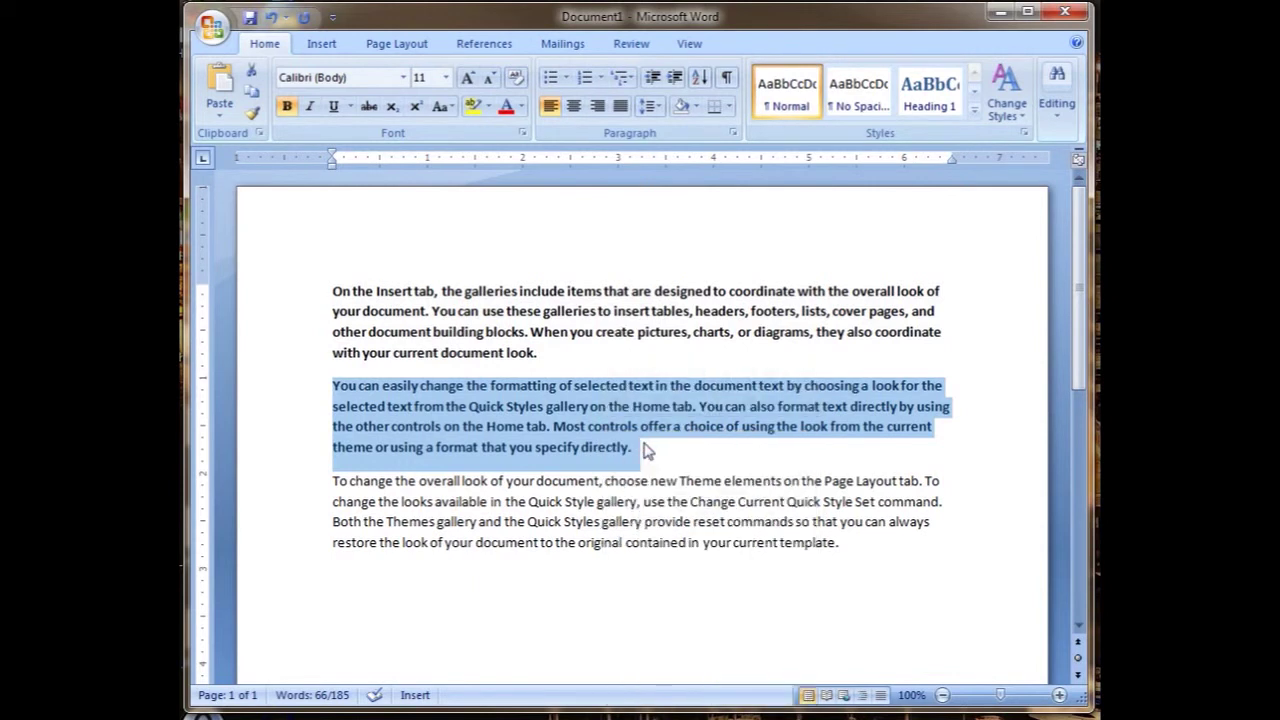
{"action": "key", "text": "ctrl+x"}
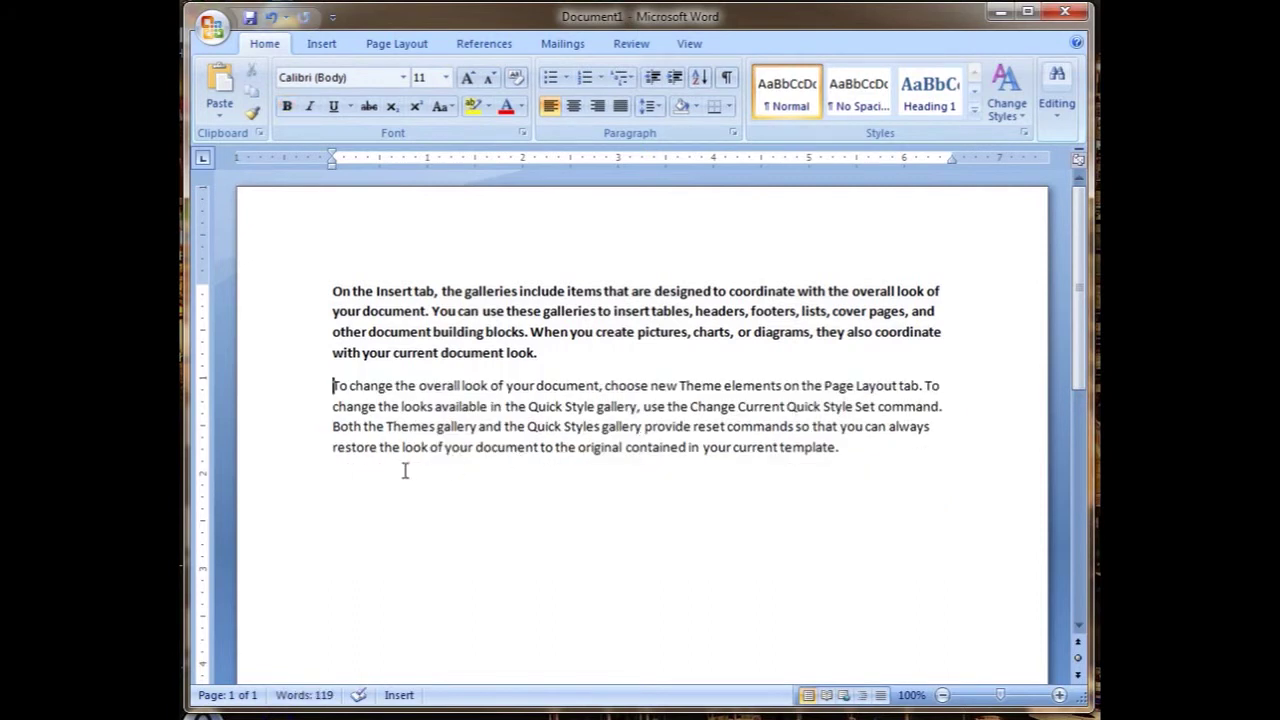
Step: Paste the cut paragraph below the paragraph starting "To change the overall look"
{"action": "key", "text": "Down"}
{"action": "key", "text": "Down"}
{"action": "key", "text": "Down"}
{"action": "key", "text": "Down"}
{"action": "right_click", "coordinate": [349, 482]}
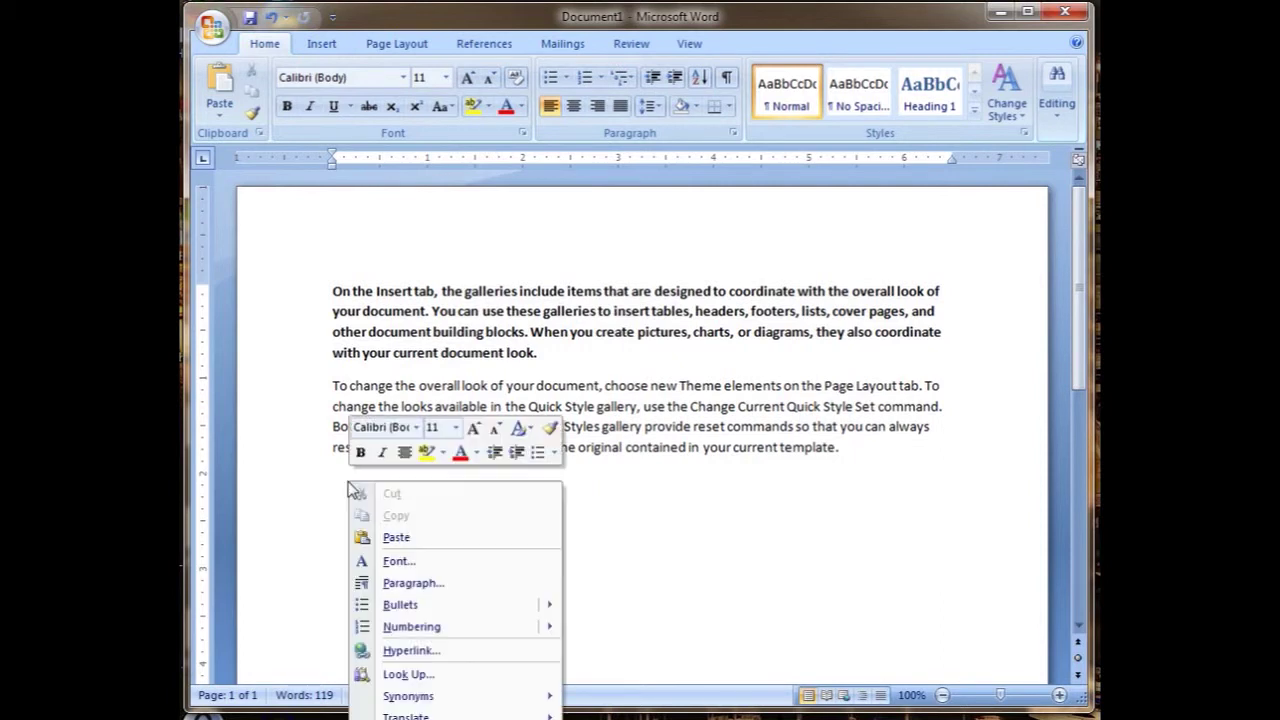
{"action": "left_click", "coordinate": [403, 534]}
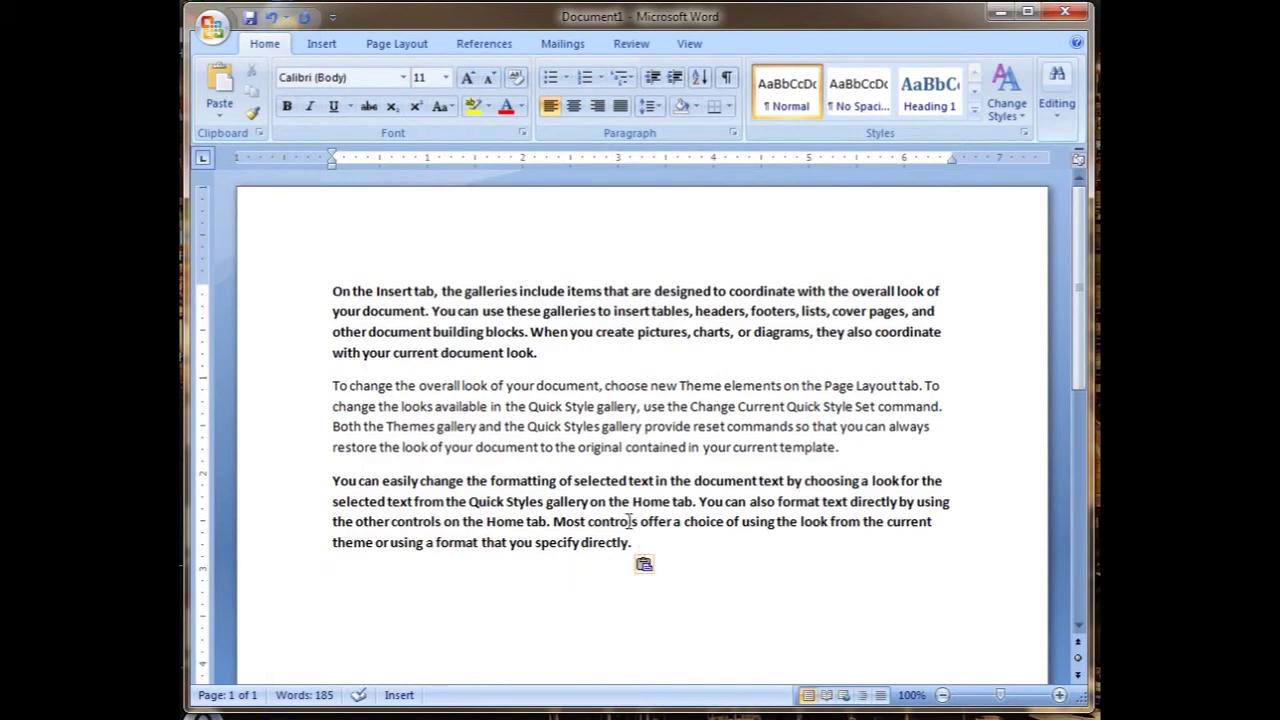
Step: Delete the pasted bold paragraph at the end of the document
{"action": "left_click", "coordinate": [332, 481]}
{"action": "left_click_drag", "start_coordinate": [332, 481], "coordinate": [636, 541]}
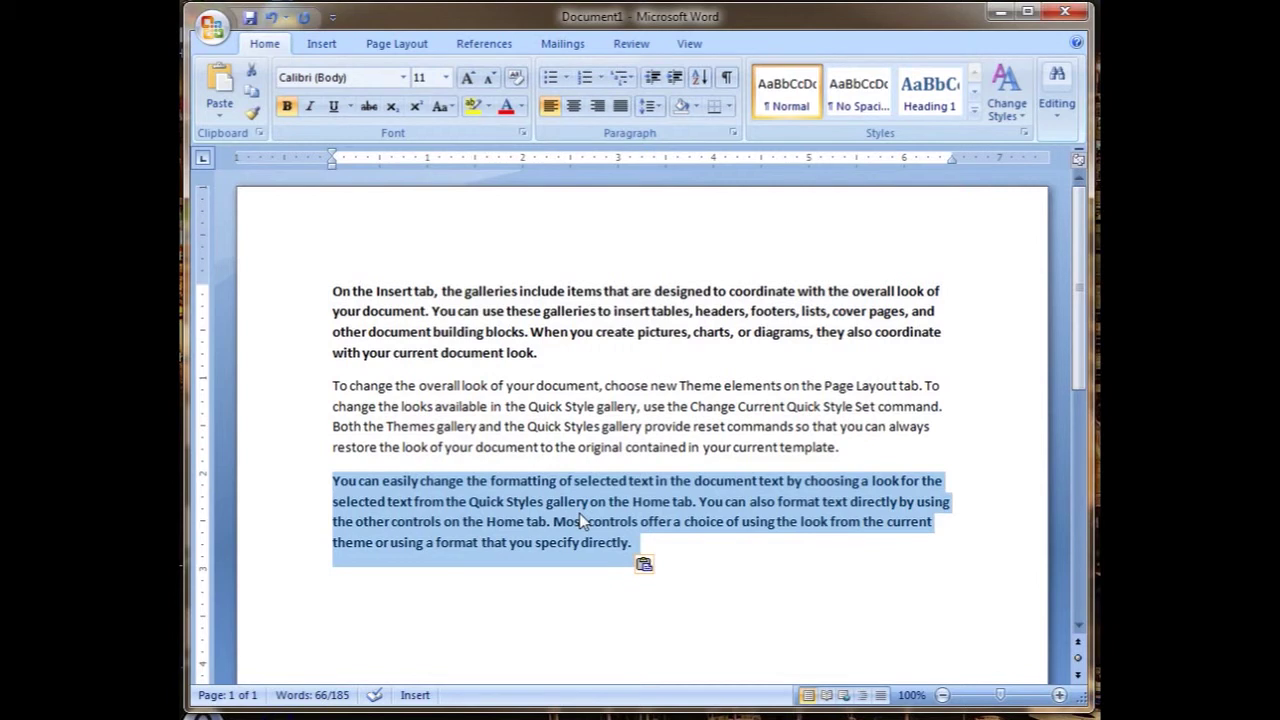
{"action": "key", "text": "Delete"}
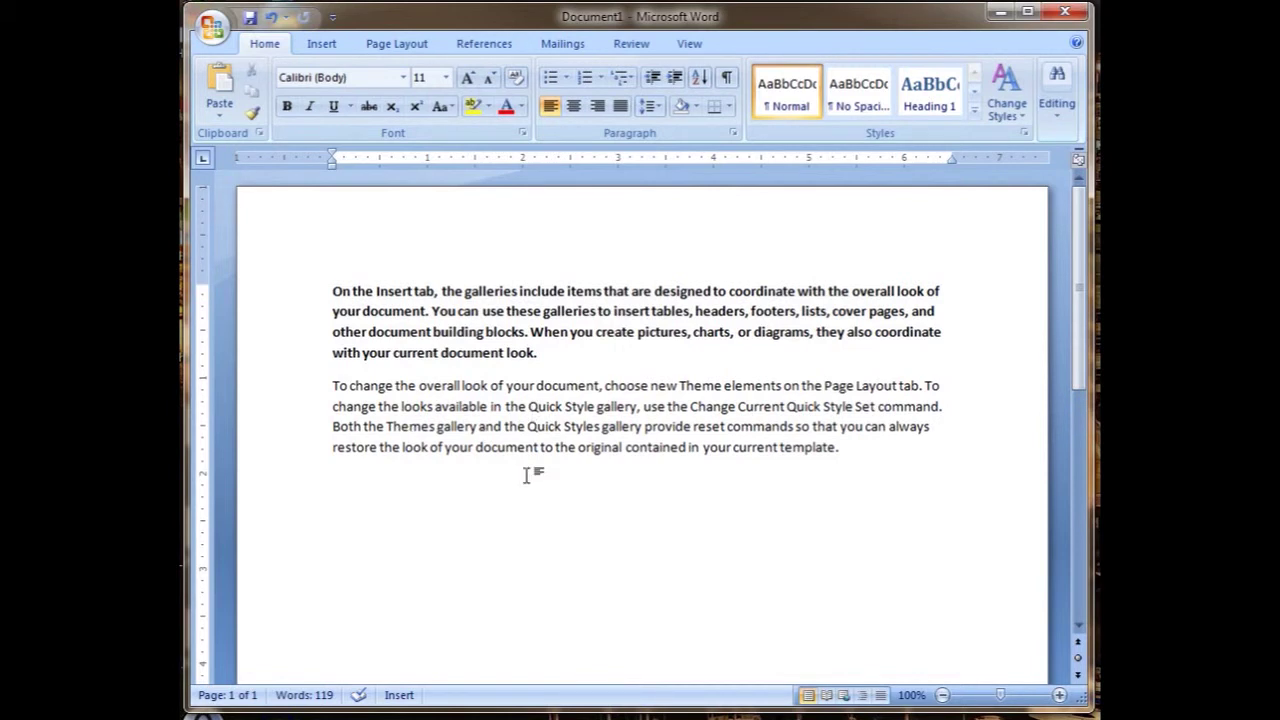
{"action": "key", "text": "Up"}
{"action": "key", "text": "Up"}
{"action": "key", "text": "Up"}
{"action": "key", "text": "Up"}
{"action": "key", "text": "Up"}
{"action": "key", "text": "Up"}
{"action": "key", "text": "Up"}
{"action": "key", "text": "Up"}
{"action": "key", "text": "Return"}
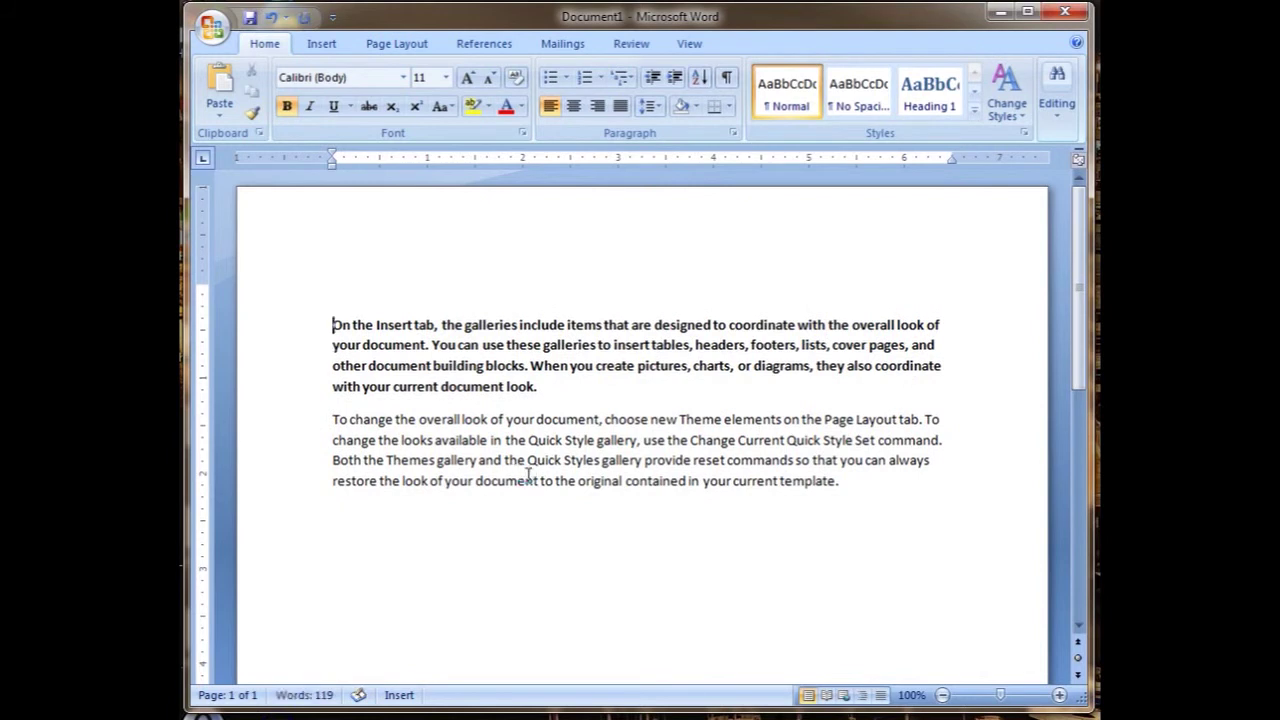
{"action": "key", "text": "BackSpace"}
Step: Insert a blank paragraph above "To change the overall look" and paste the cut paragraph there
{"action": "key", "text": "Down"}
{"action": "key", "text": "Down"}
{"action": "key", "text": "Down"}
{"action": "key", "text": "Down"}
{"action": "key", "text": "Return"}
{"action": "key", "text": "Up"}
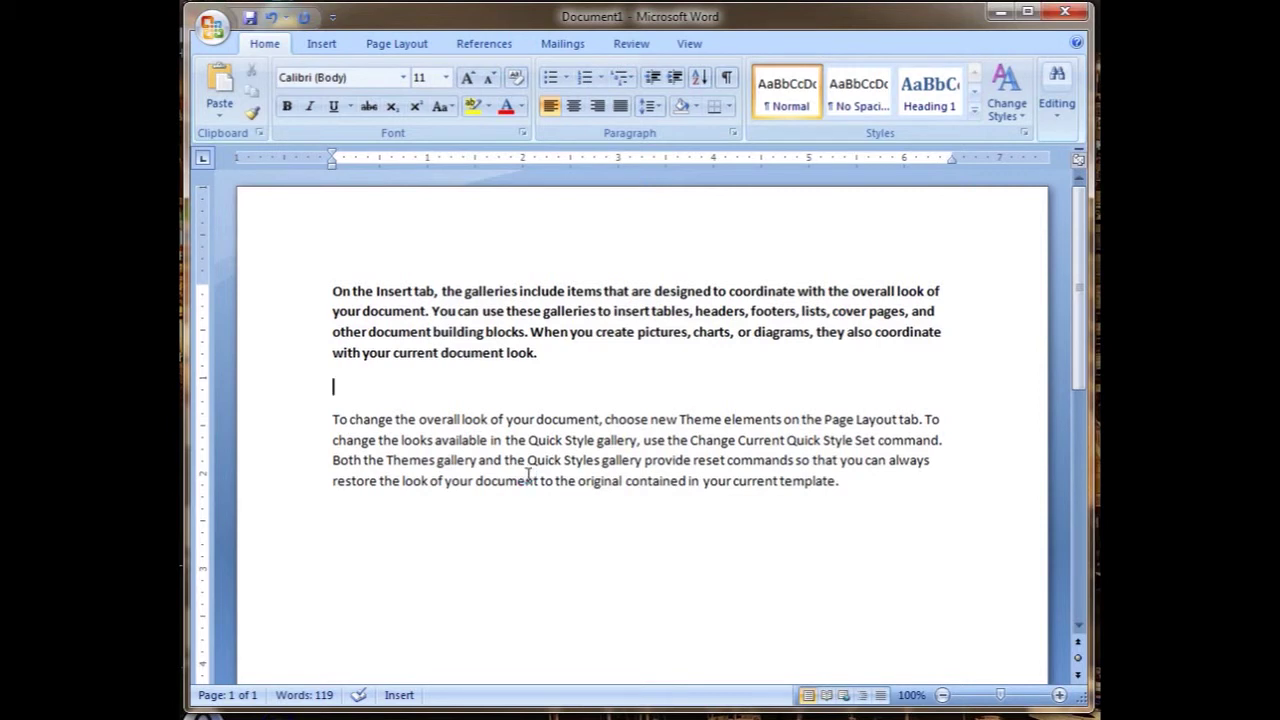
{"action": "key", "text": "ctrl+v"}
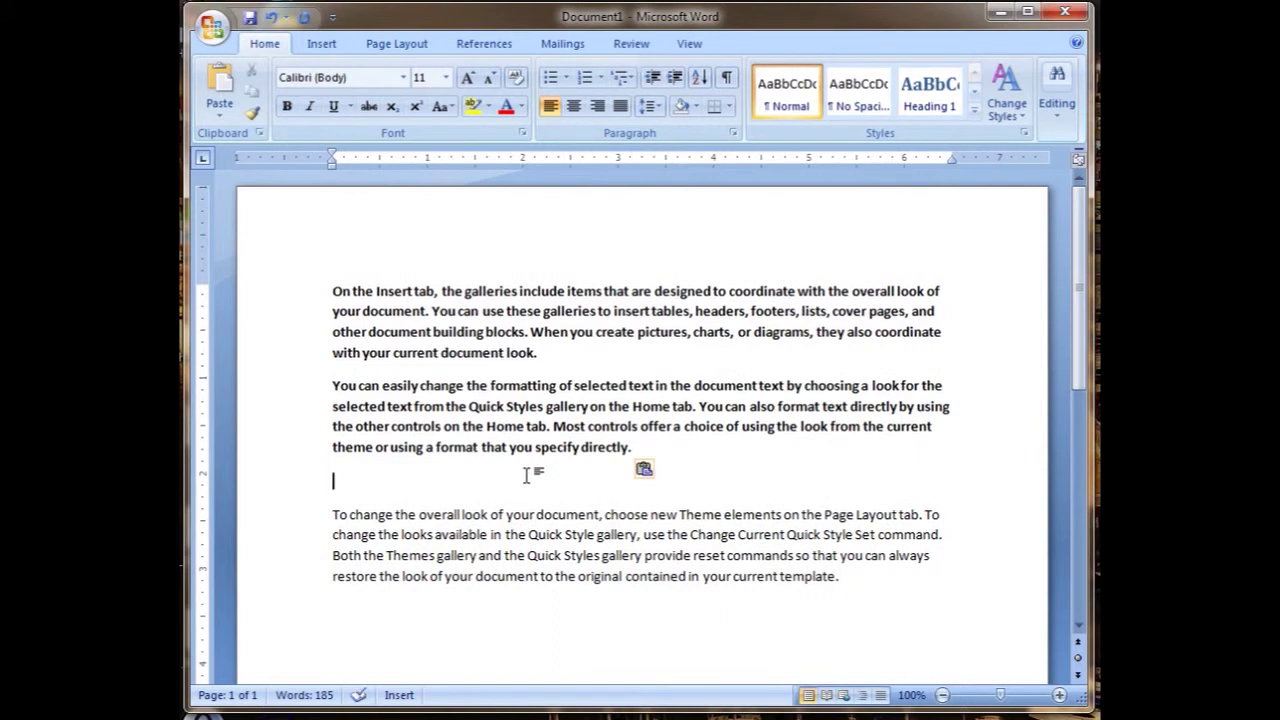
Step: Remove the blank paragraph above the paragraph starting "To change the overall look"
{"action": "key", "text": "BackSpace"}
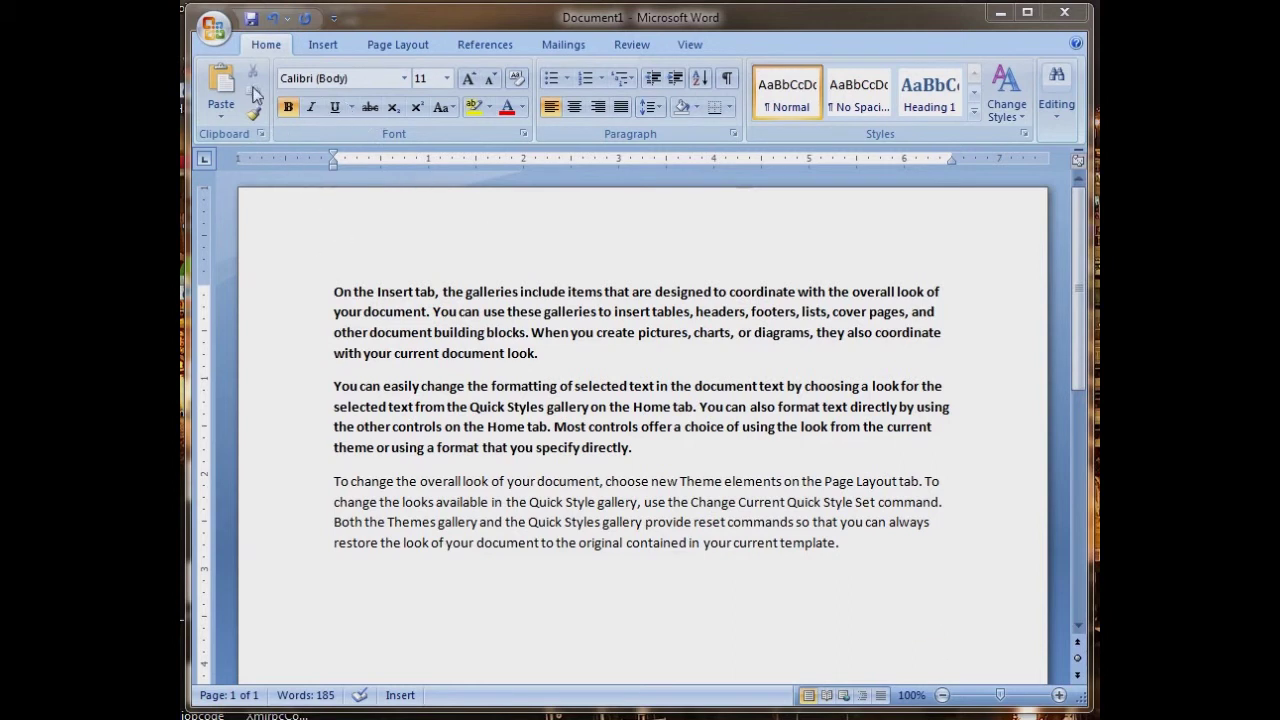
Step: Exit Word and save the changes as a Word Document named "Tutorial One" in the Tutorial Information folder
{"action": "left_click", "coordinate": [214, 30]}
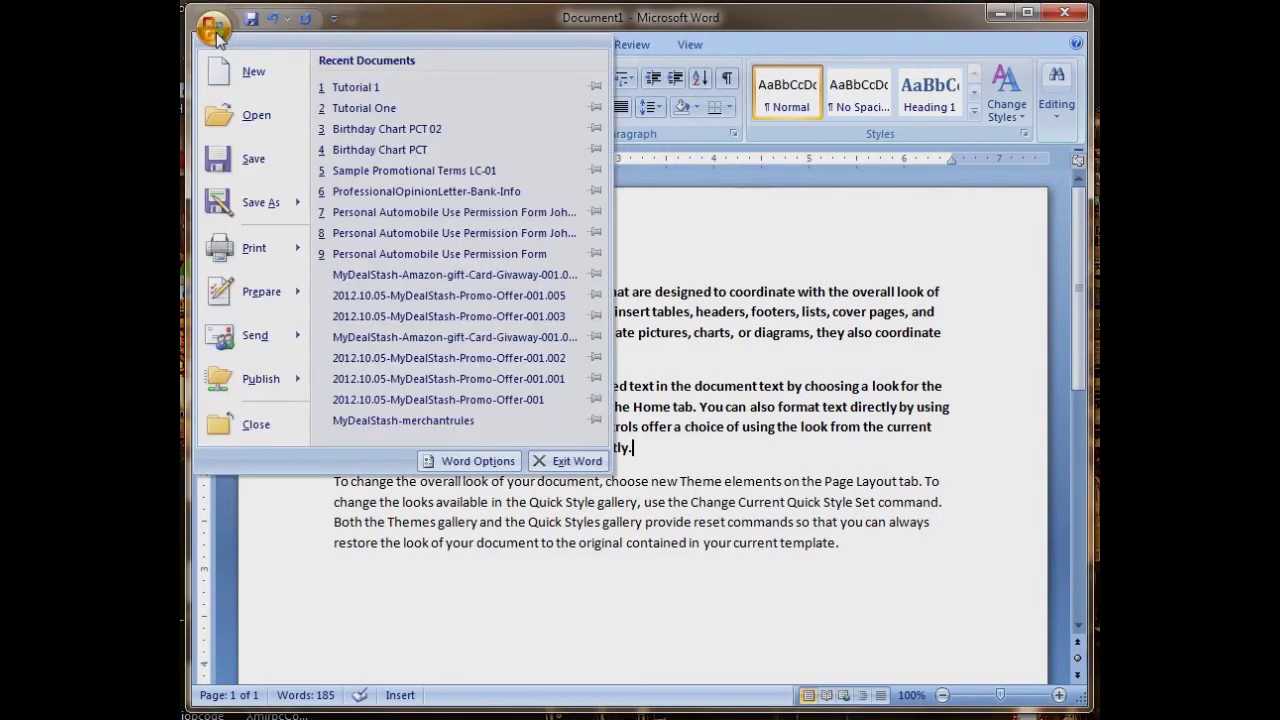
{"action": "left_click", "coordinate": [574, 463]}
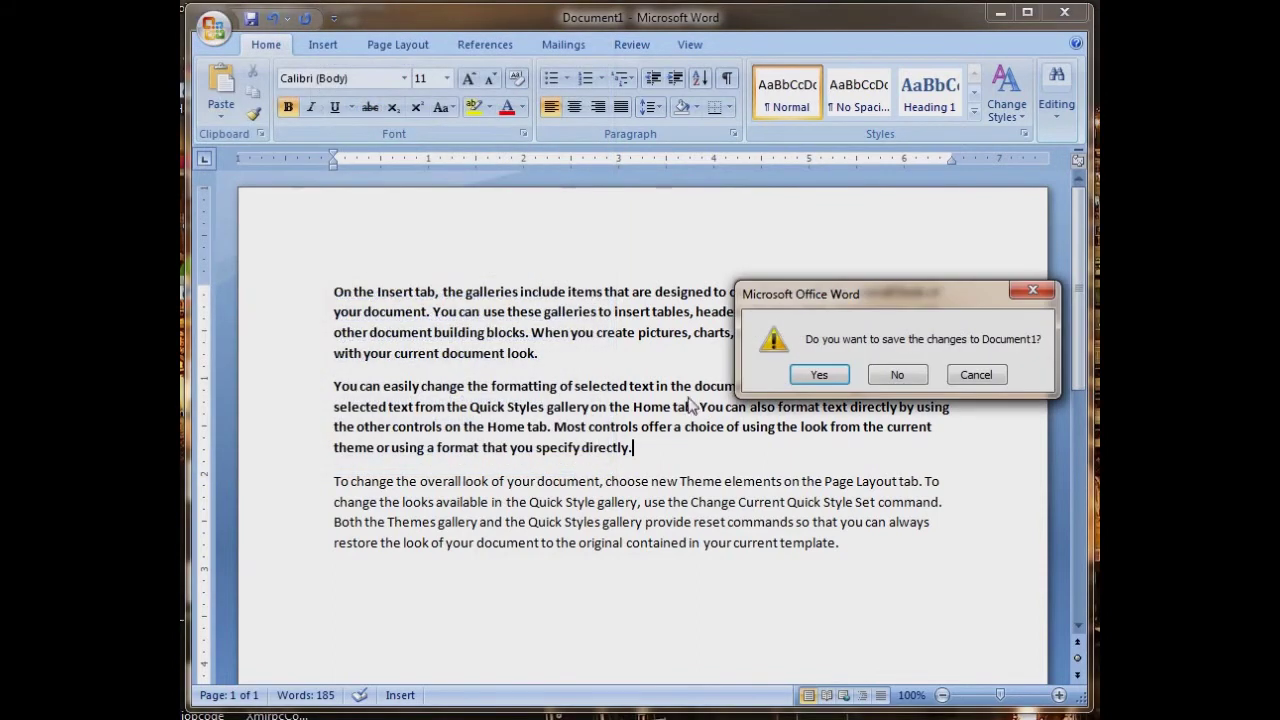
{"action": "left_click_drag", "start_coordinate": [880, 292], "coordinate": [661, 344]}
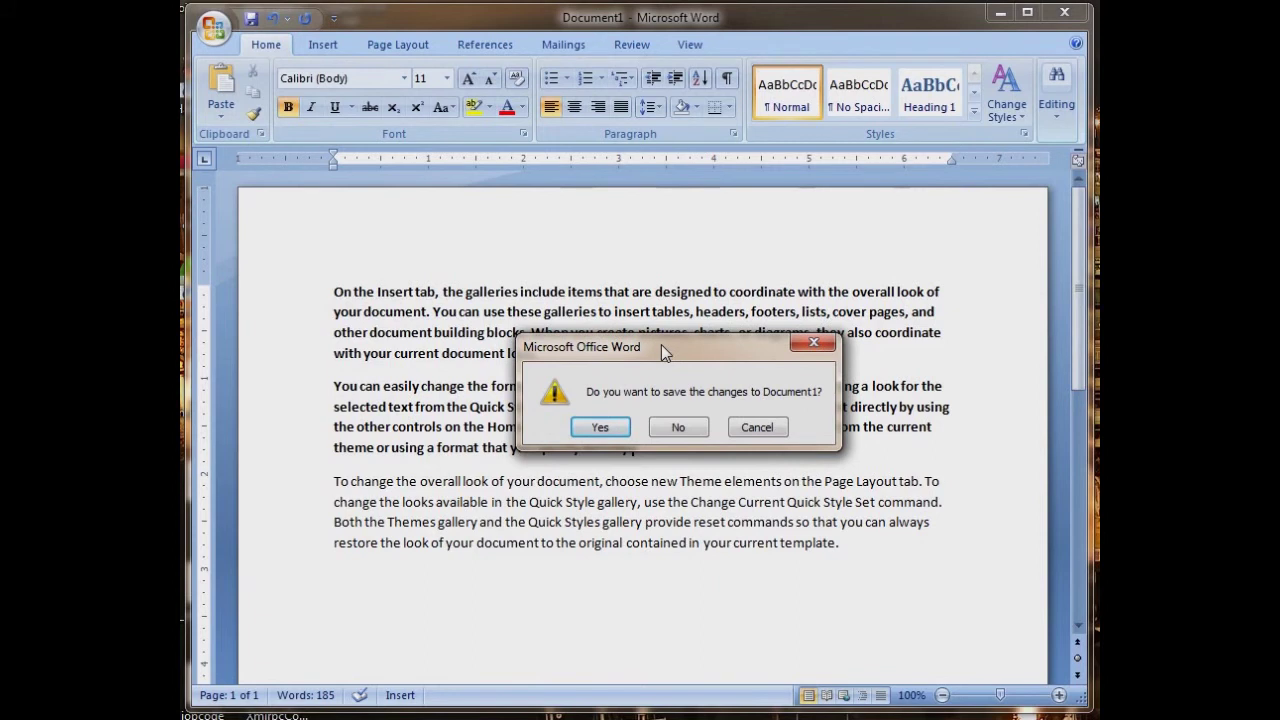
{"action": "left_click", "coordinate": [600, 428]}
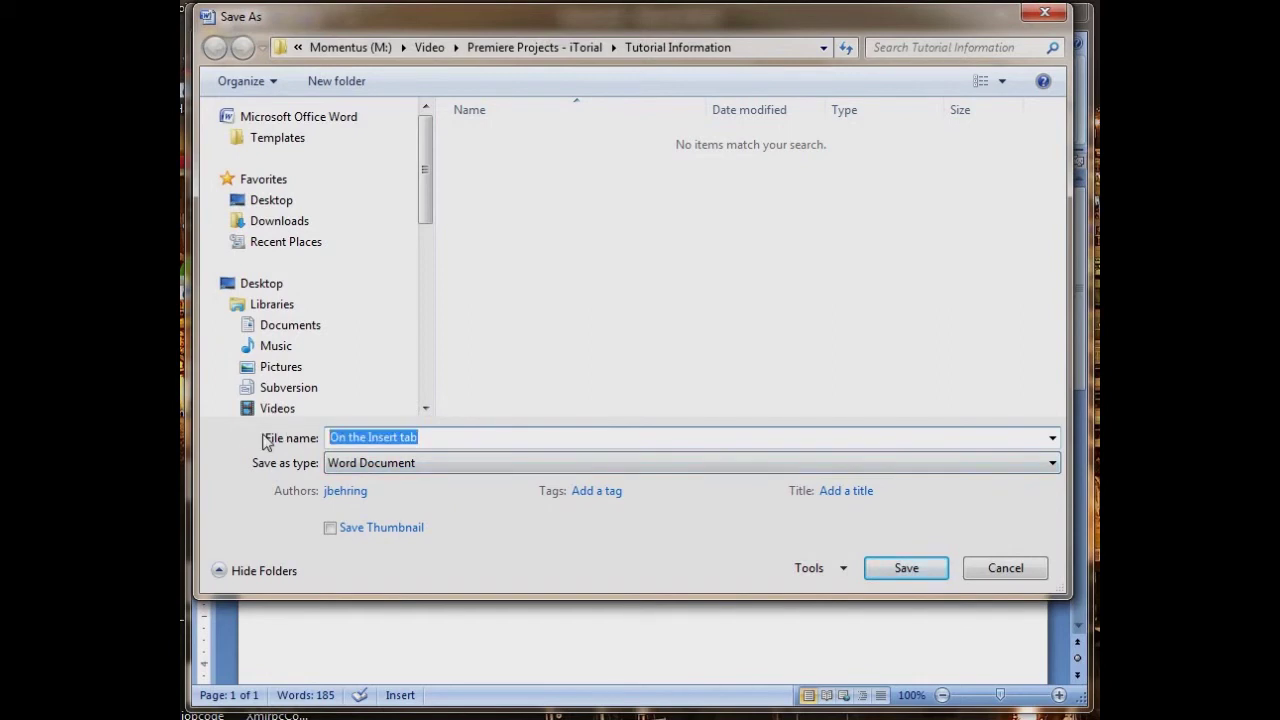
{"action": "type", "text": "Tut"}
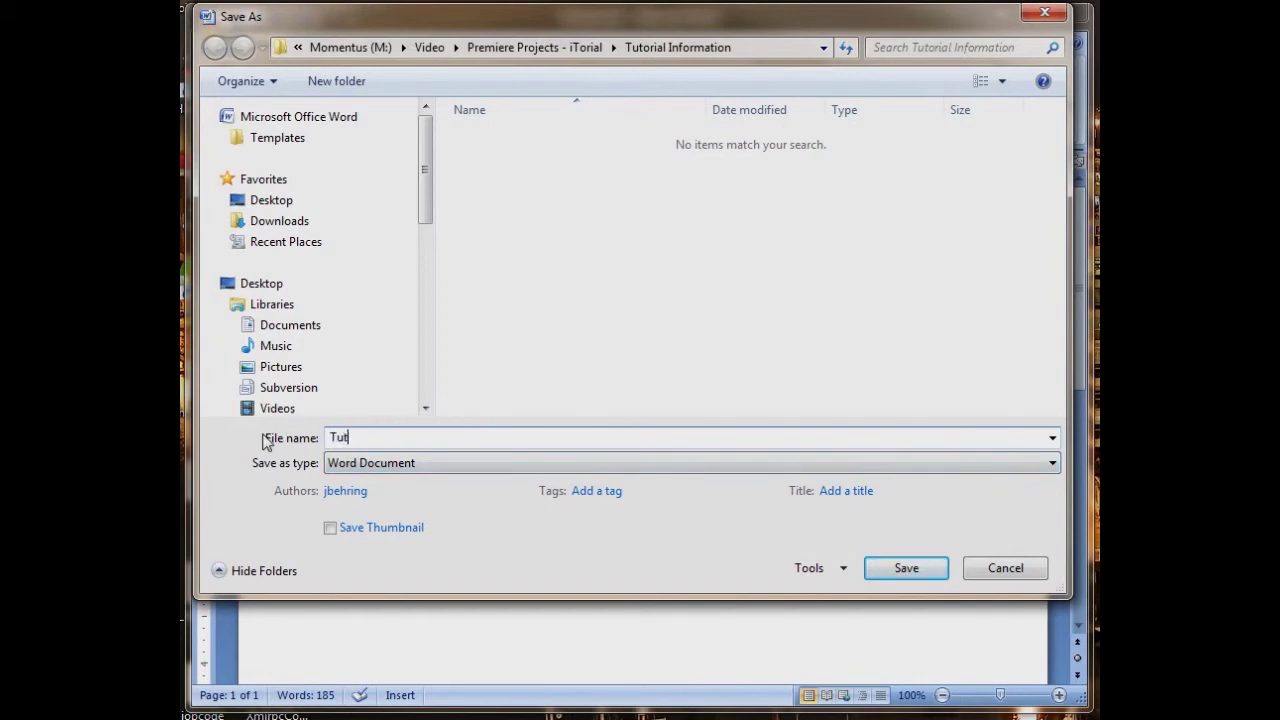
{"action": "type", "text": "orial One"}
{"action": "left_click", "coordinate": [899, 573]}
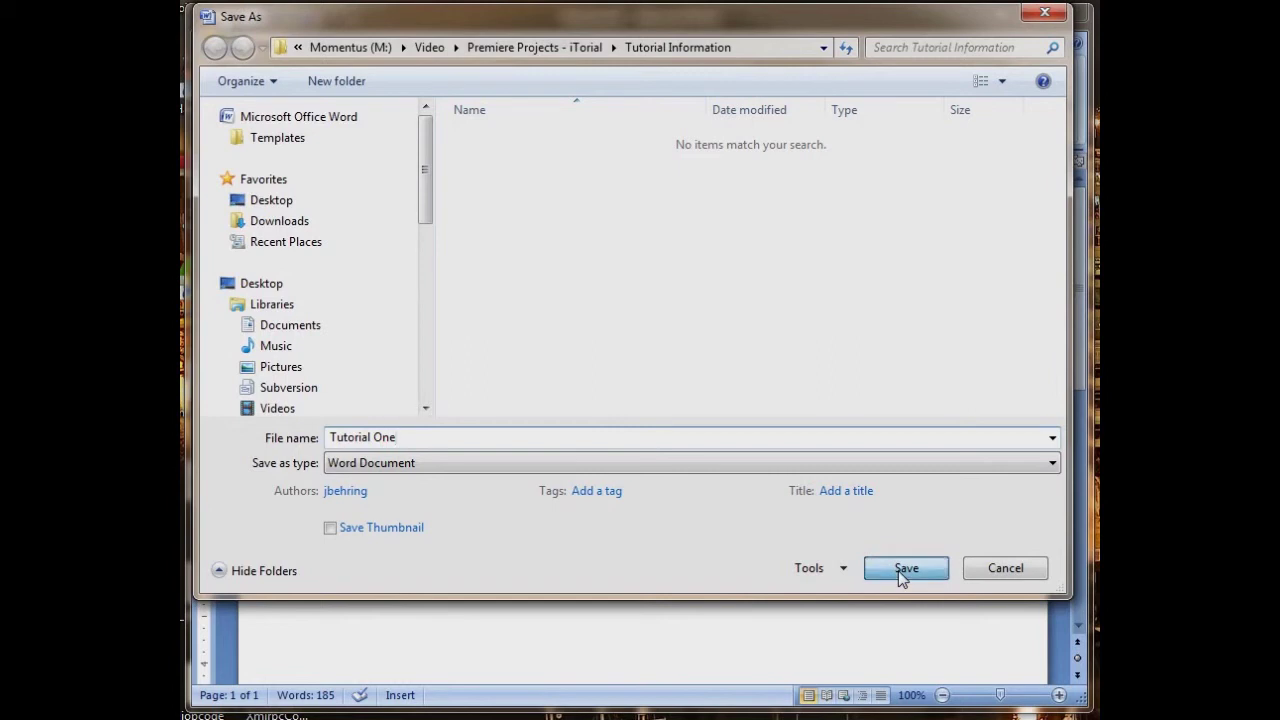